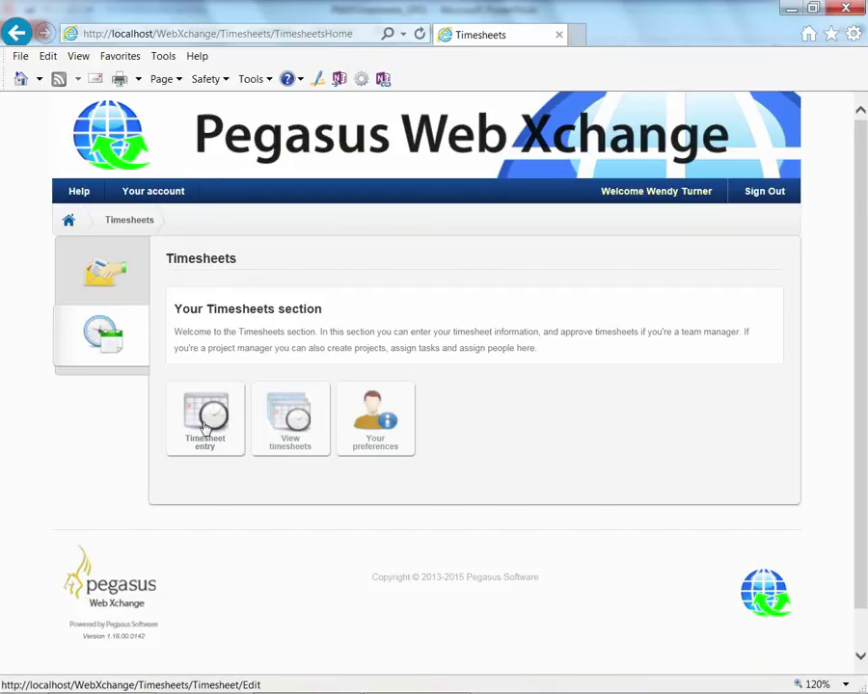
- Open timesheet entry and add an "A01_Head Office - Training - Point of Sale" activity with 7.50 hours on Monday and 7.50 on Tuesday
click(204, 427)
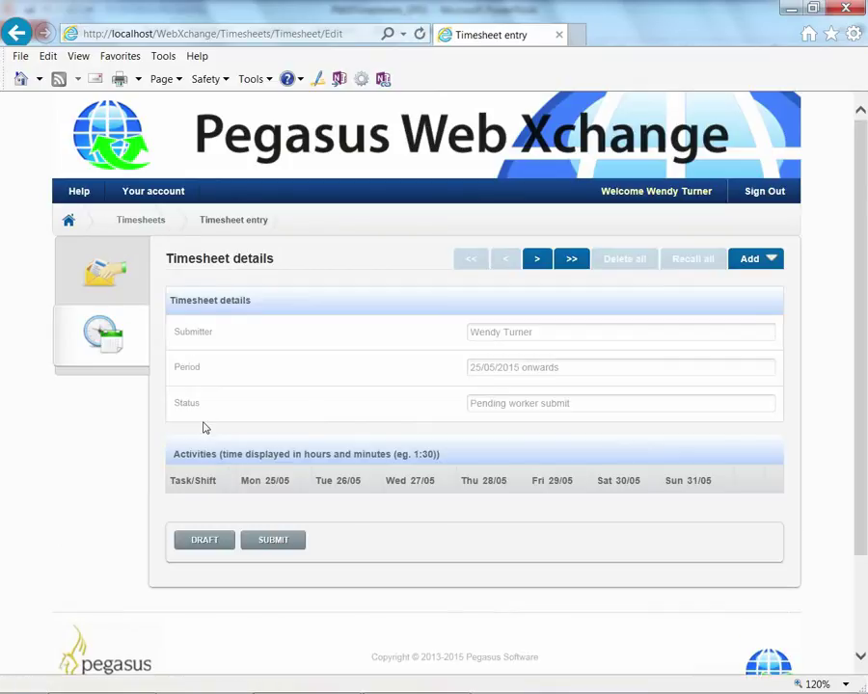
click(749, 260)
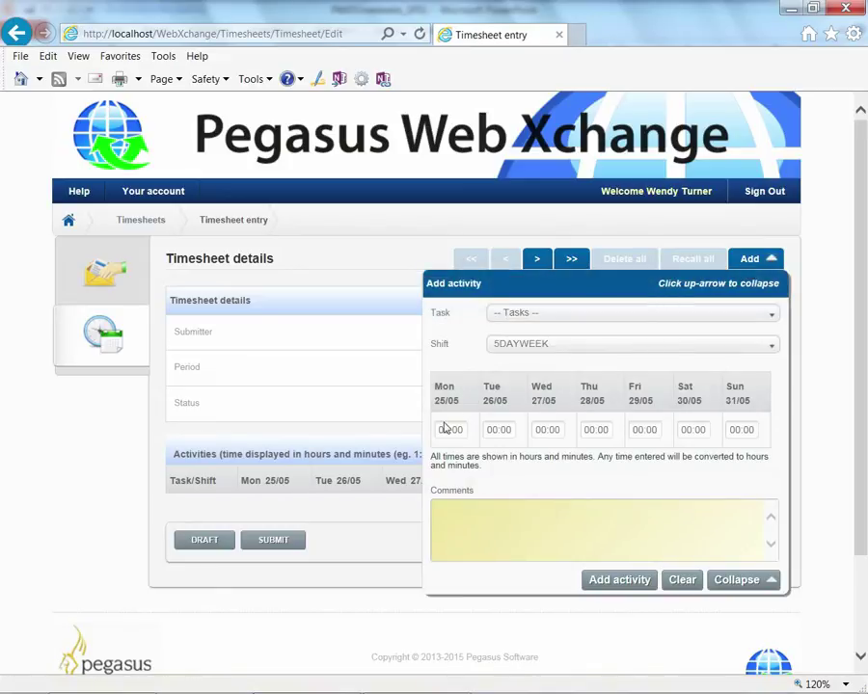
click(772, 318)
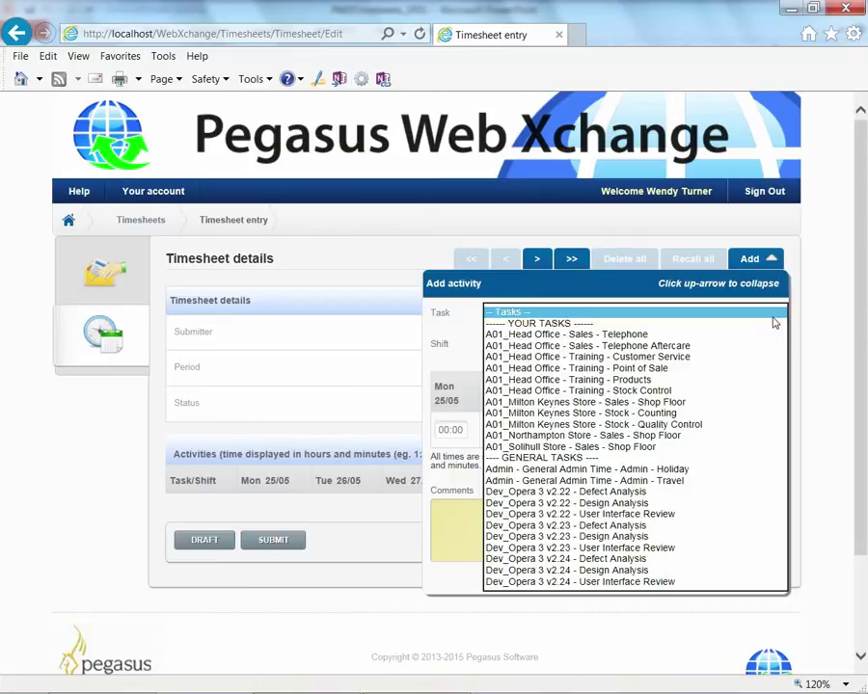
click(714, 372)
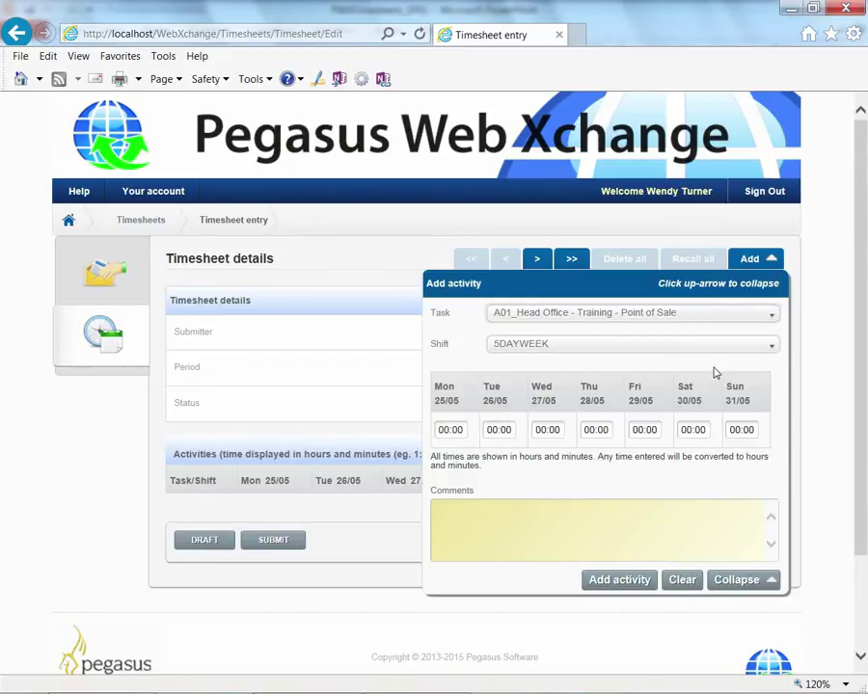
drag(466, 431, 432, 431)
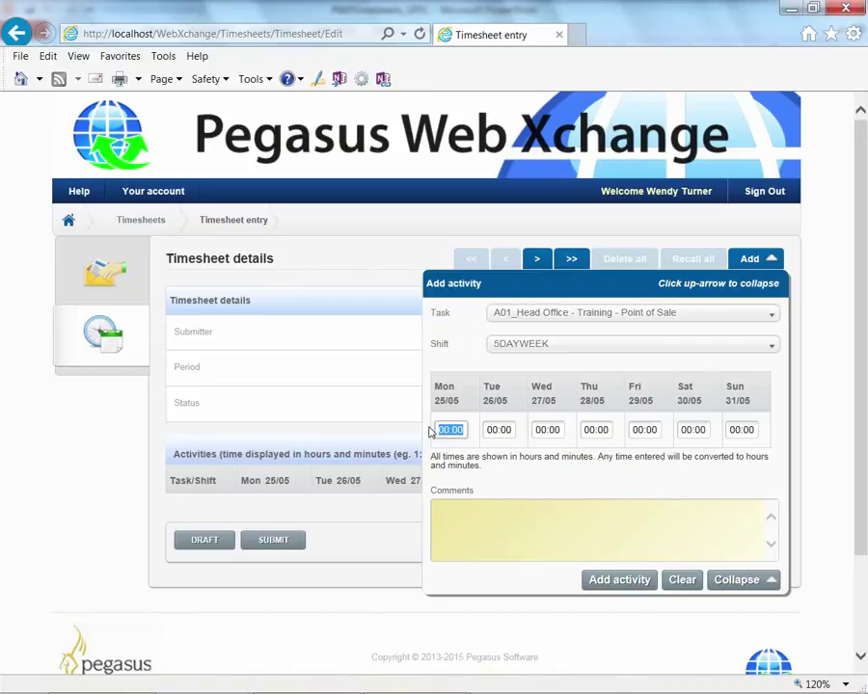
text(7.50)
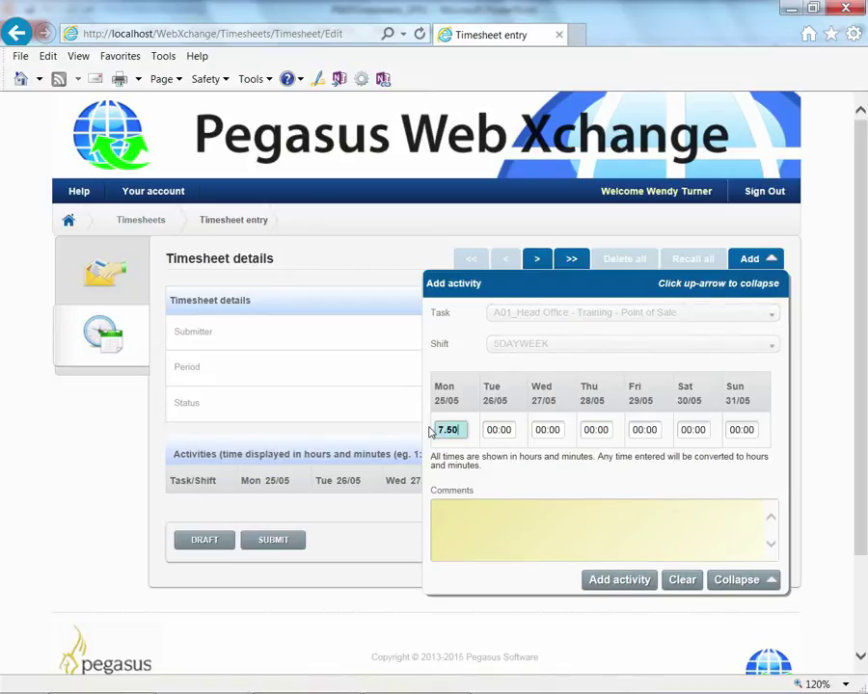
key(Tab)
text(7.50)
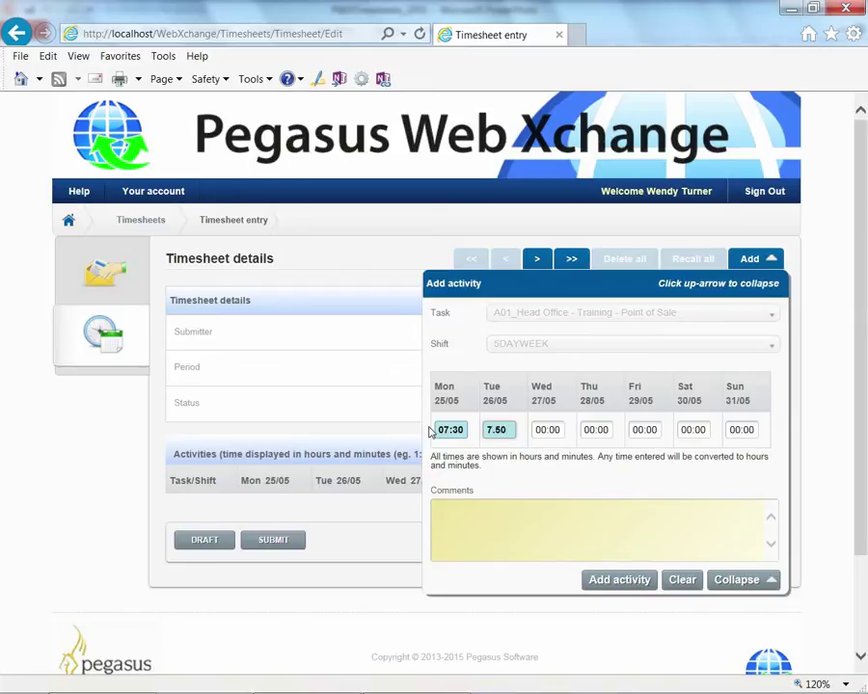
key(Tab)
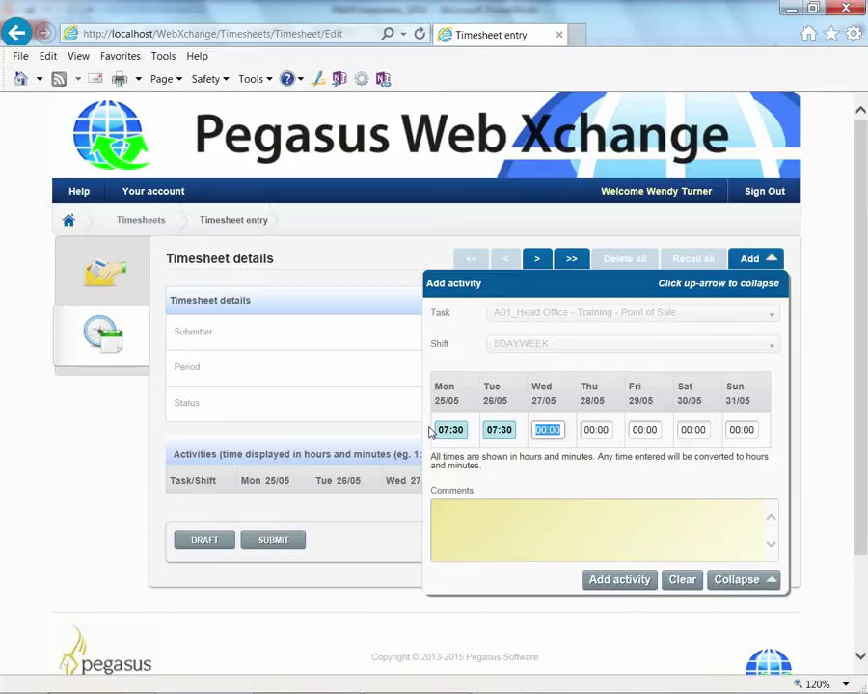
click(632, 583)
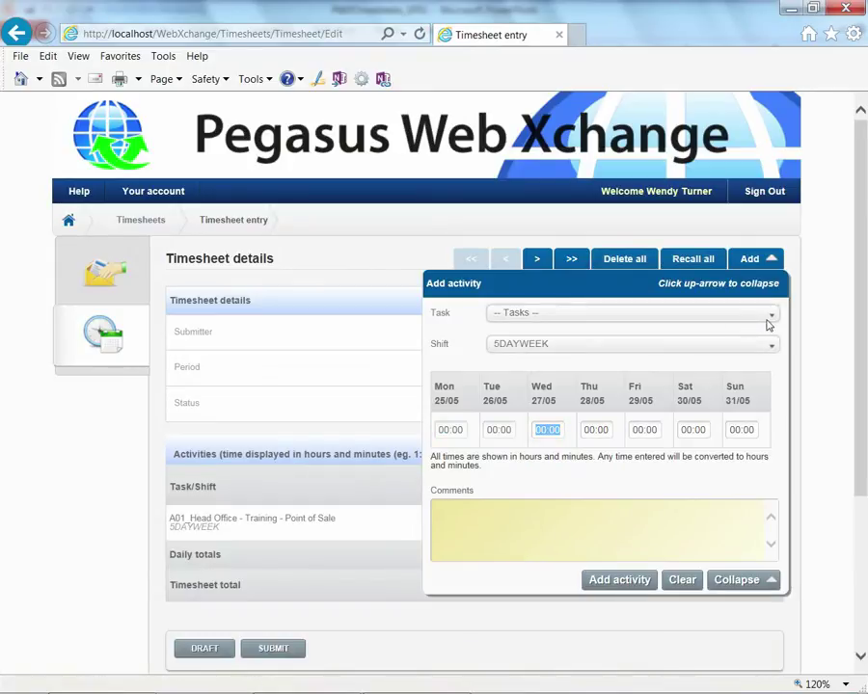
- Add an "A01_Northampton Store - Sales - Shop Floor" activity with 7.50 hours on Wednesday
click(769, 324)
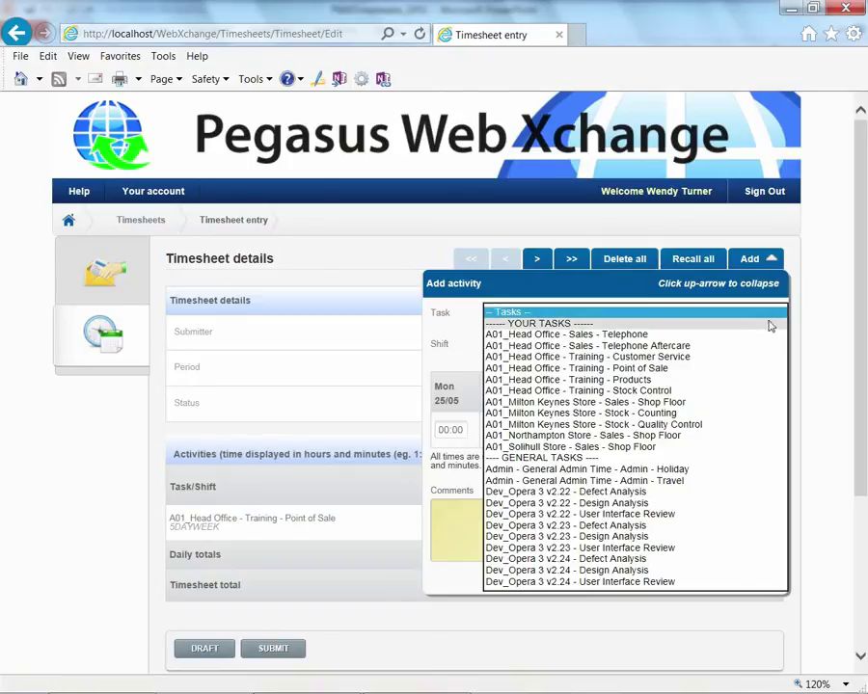
click(715, 437)
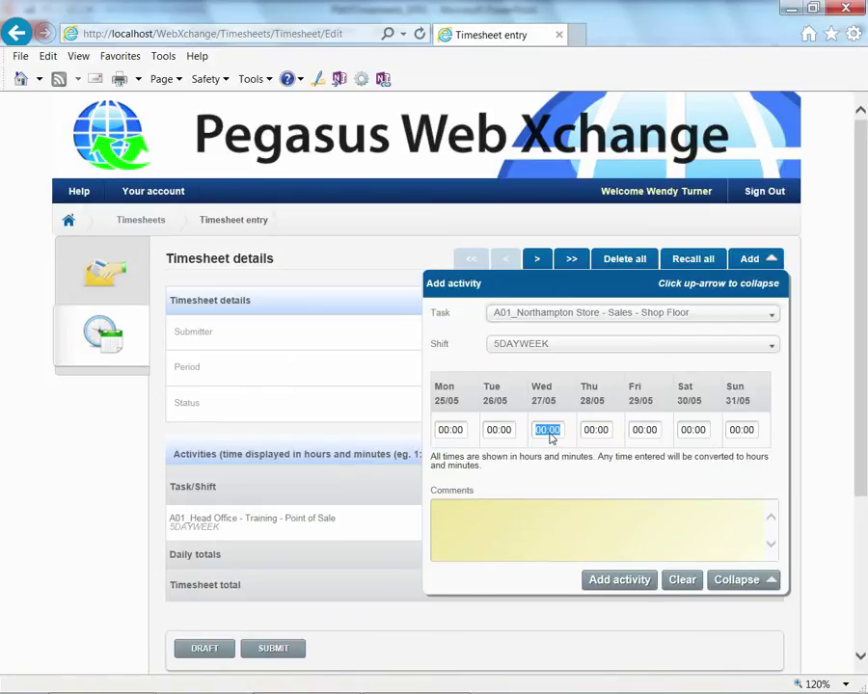
text(7.50)
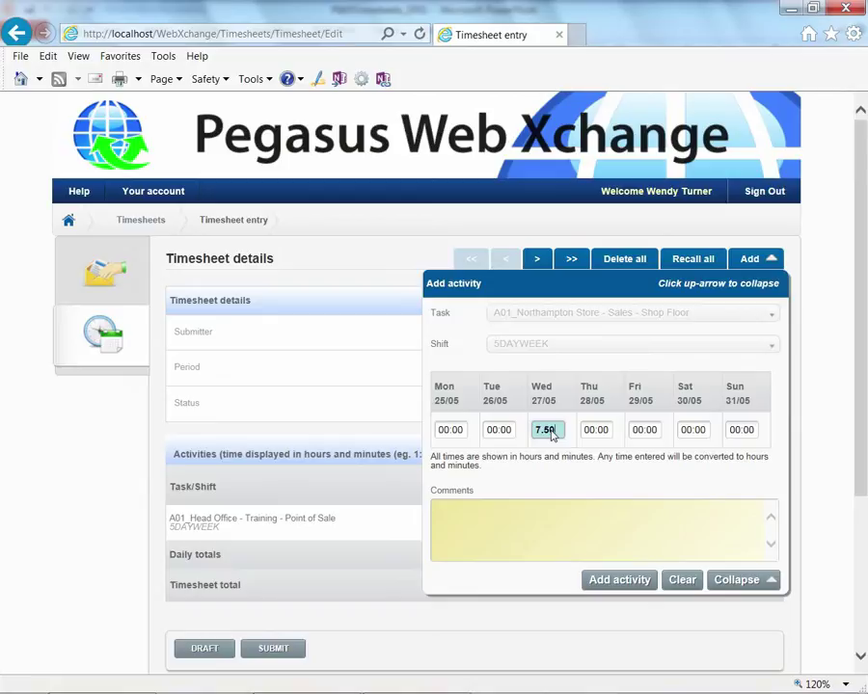
key(Tab)
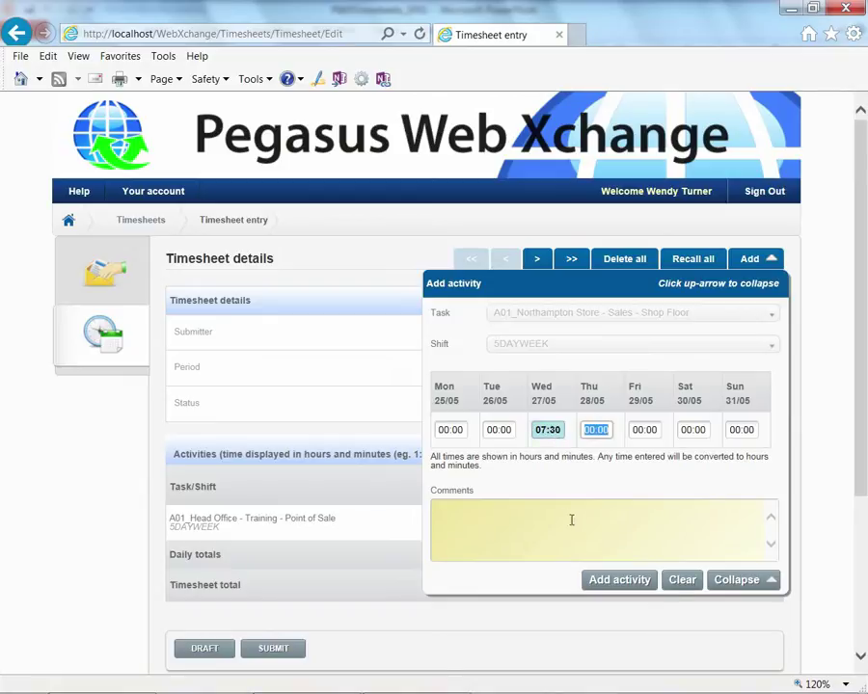
click(599, 583)
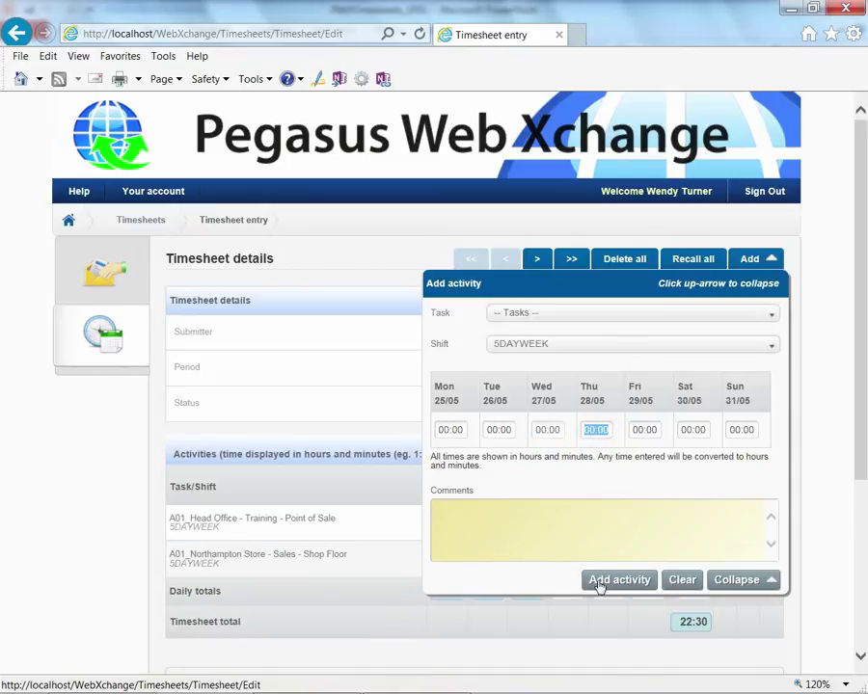
- Add an "A01_Milton Keynes Store - Stock - Counting" activity with 4.00 hours on Thursday
click(771, 315)
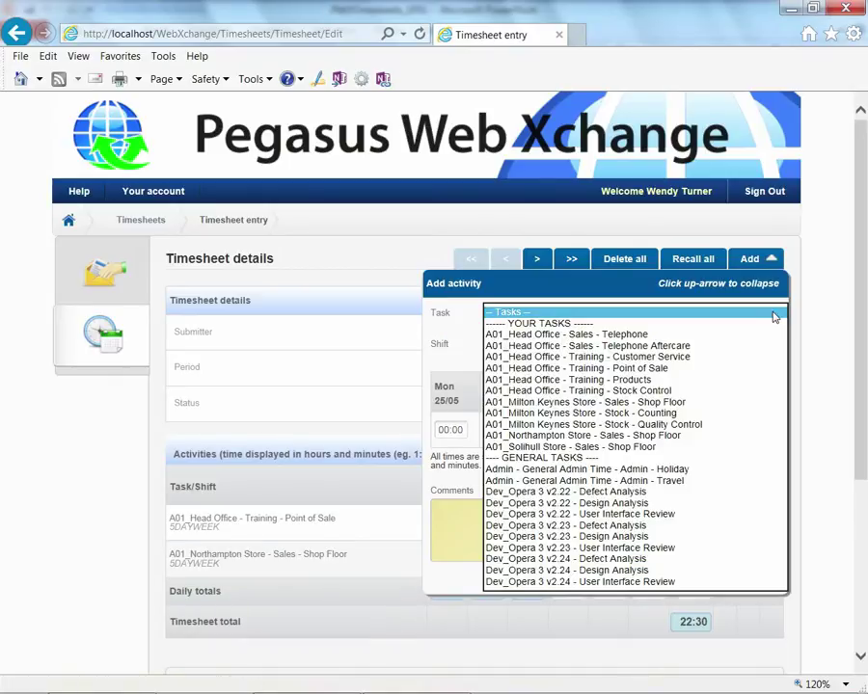
click(698, 417)
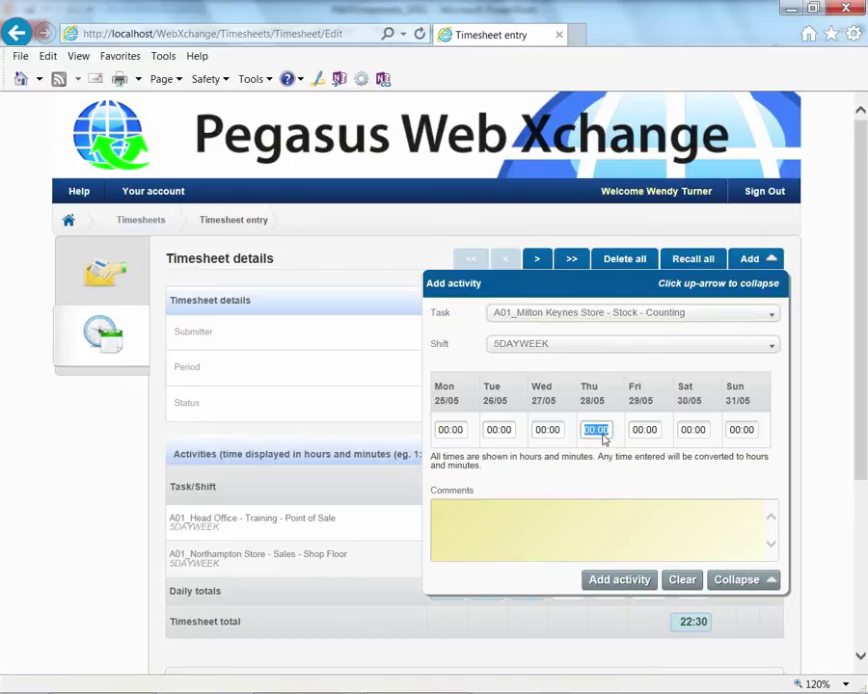
text(4.00)
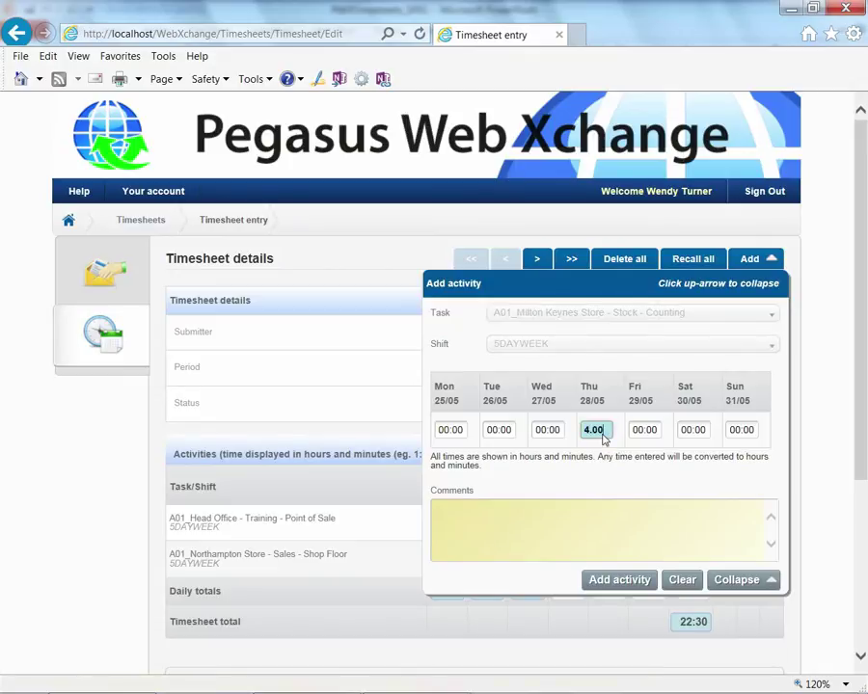
click(620, 581)
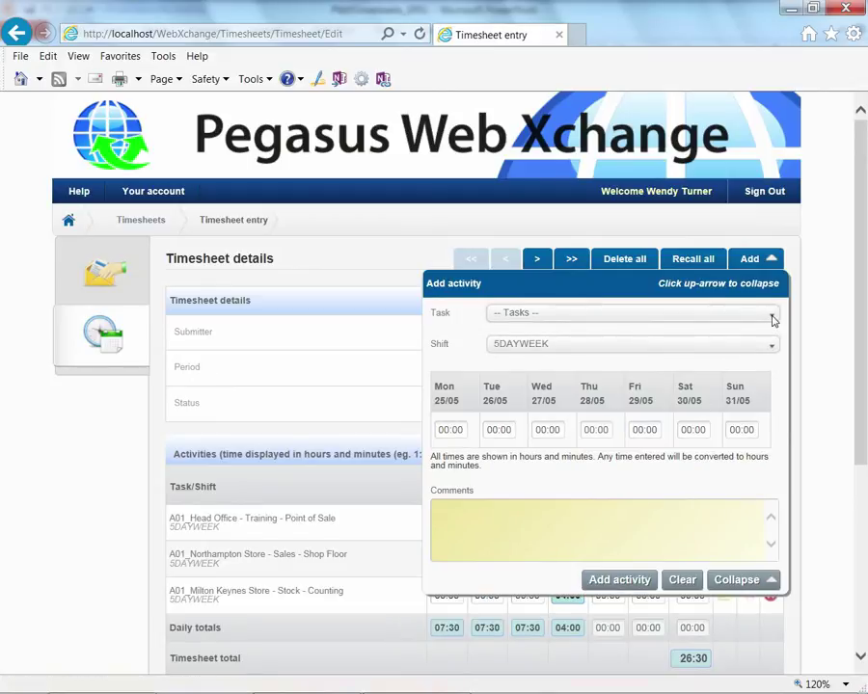
- Add an "A01_Milton Keynes Store - Stock - Quality Control" activity with 3.50 hours on Thursday
click(772, 319)
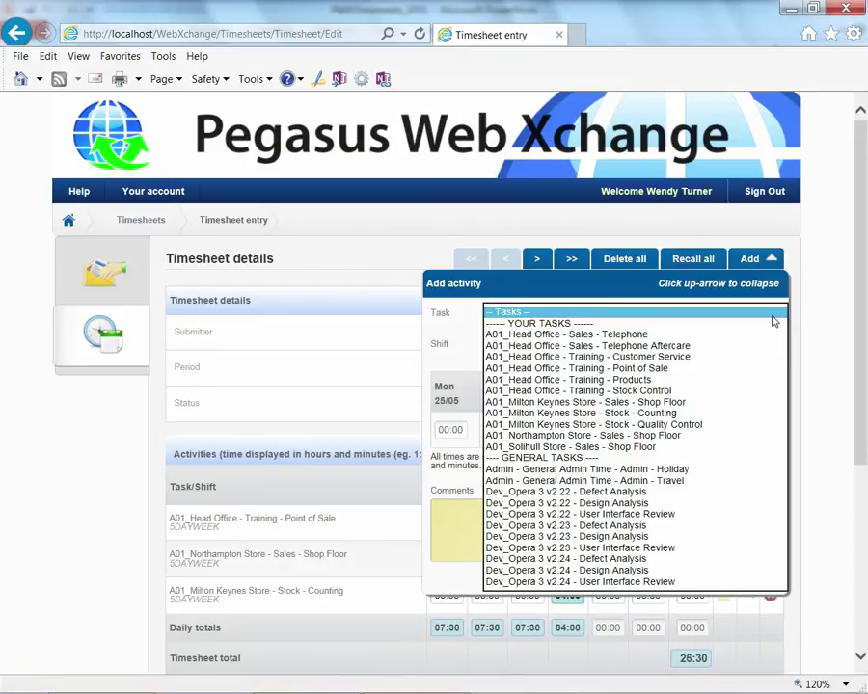
click(730, 425)
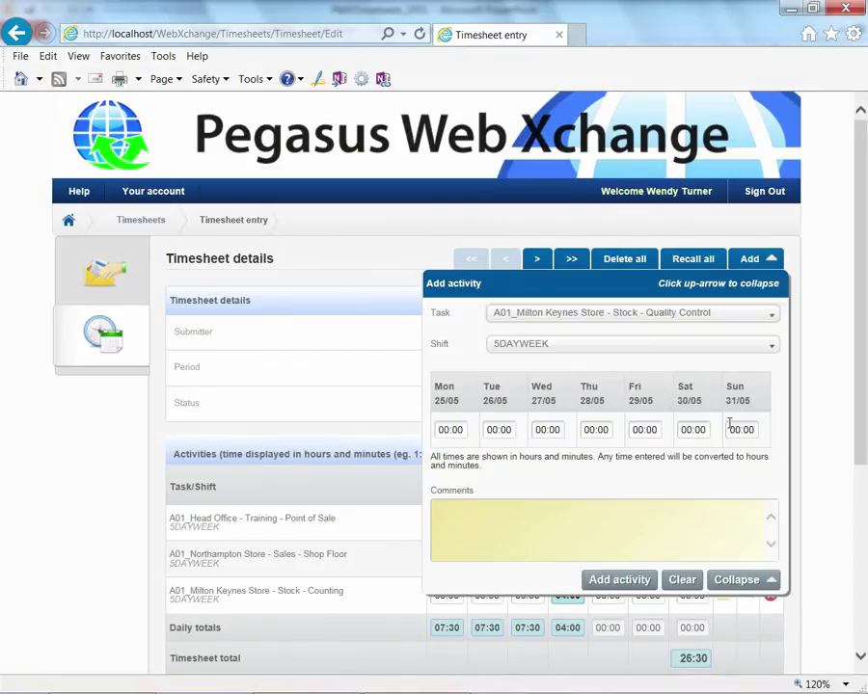
click(603, 433)
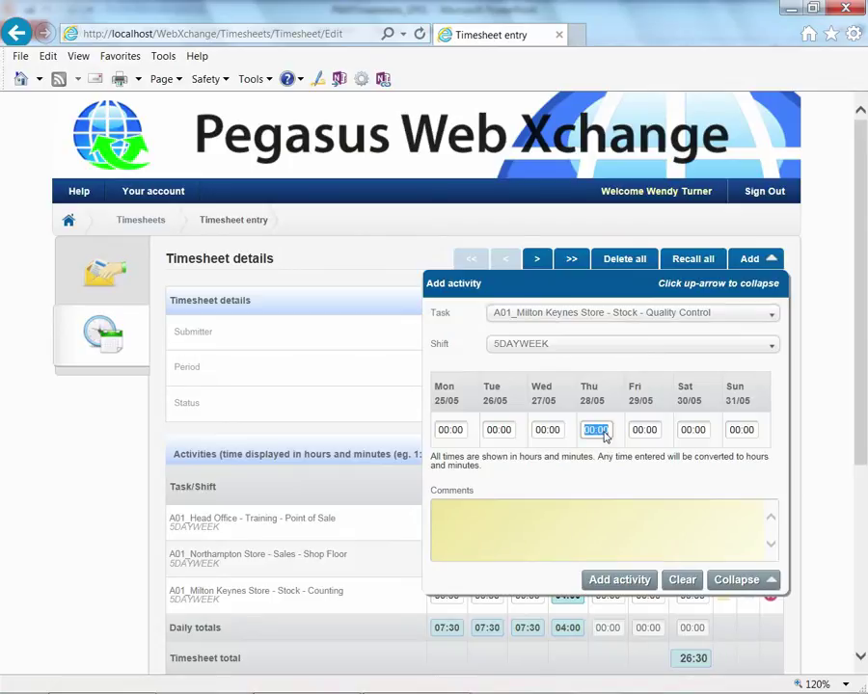
text(3.50)
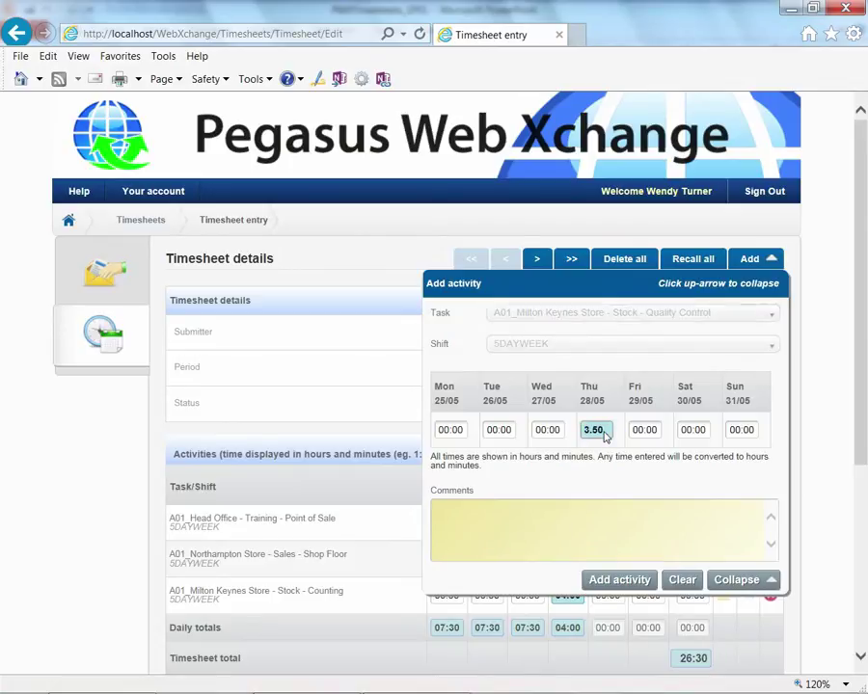
key(Tab)
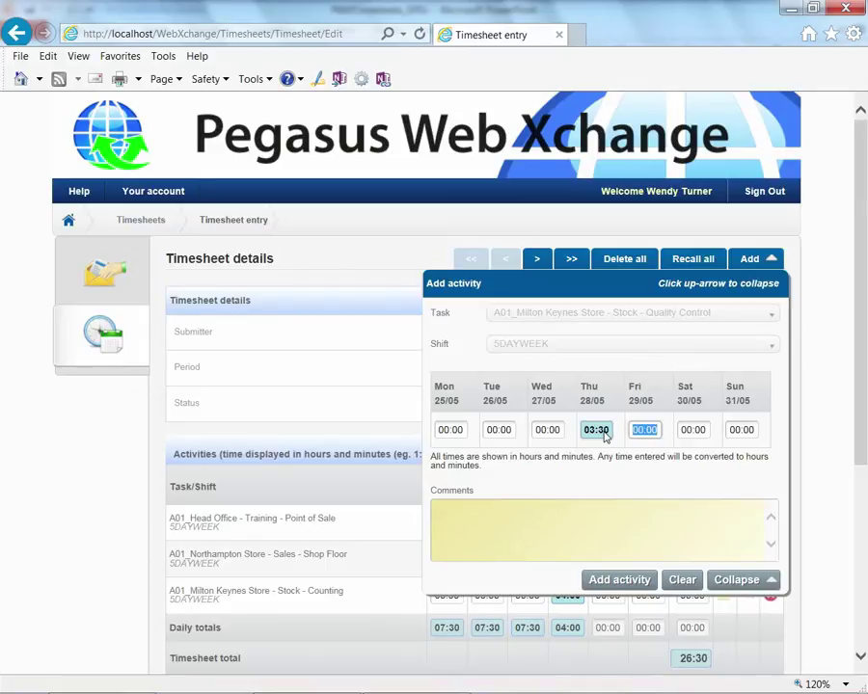
click(609, 581)
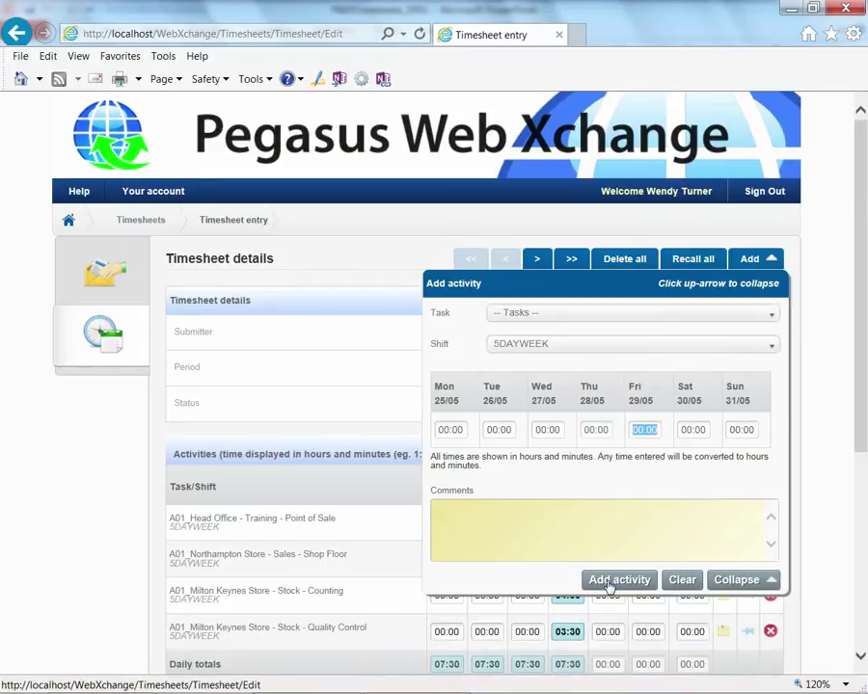
- Add an "Admin - General Admin Time - Admin - Holiday" activity with 7.5 hours on Friday and collapse the activity form
click(772, 316)
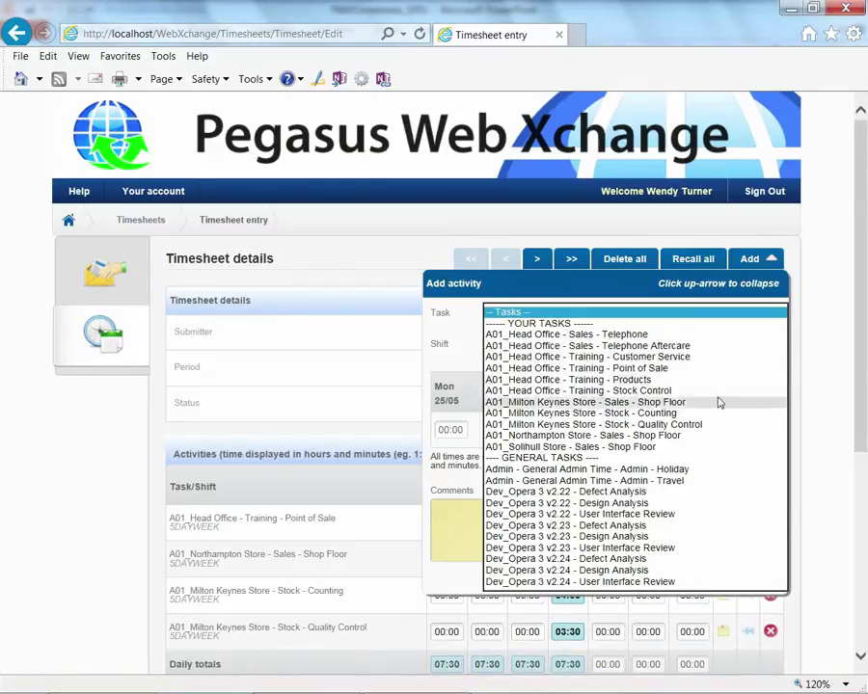
click(707, 470)
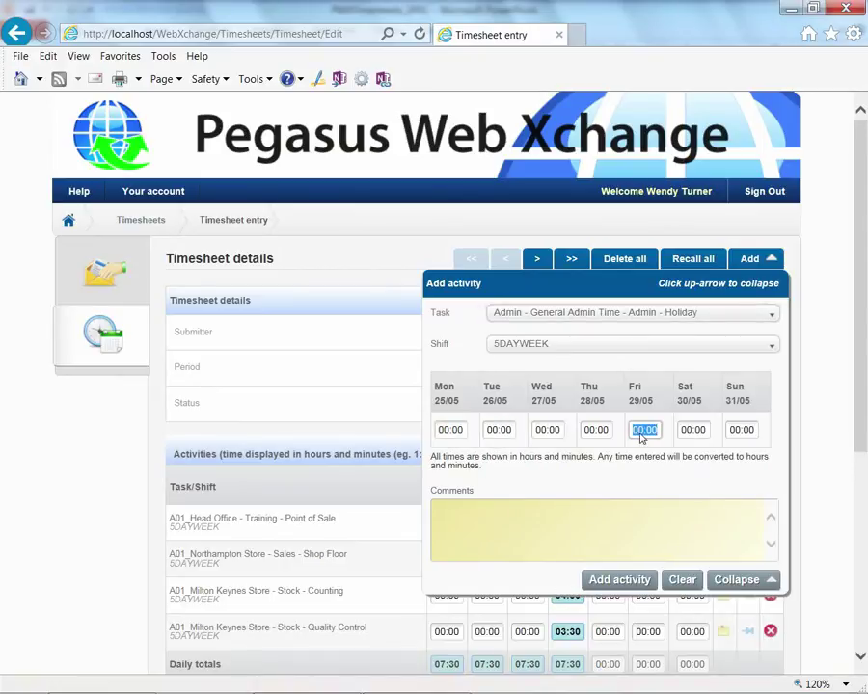
text(7.5)
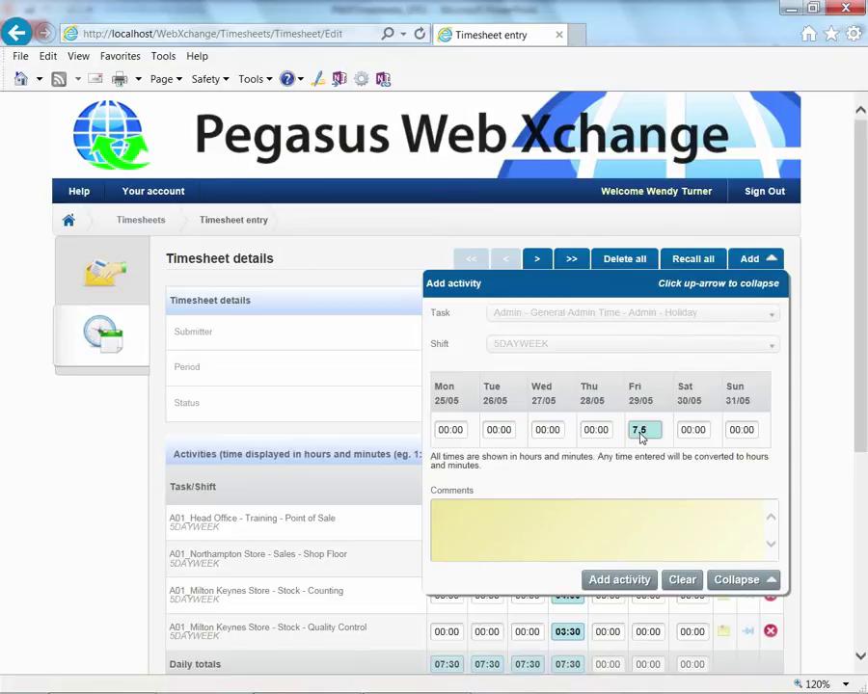
key(Tab)
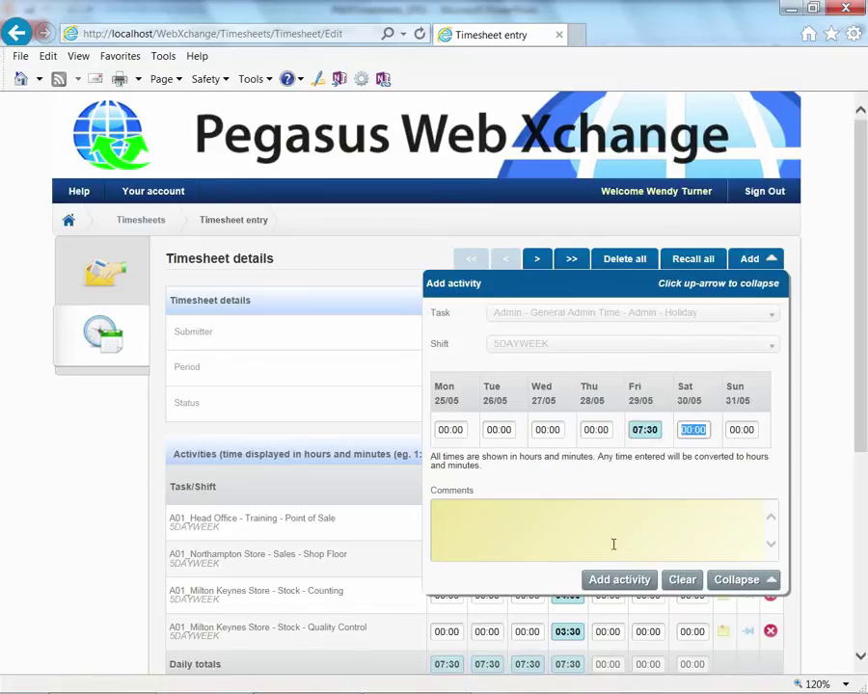
click(636, 581)
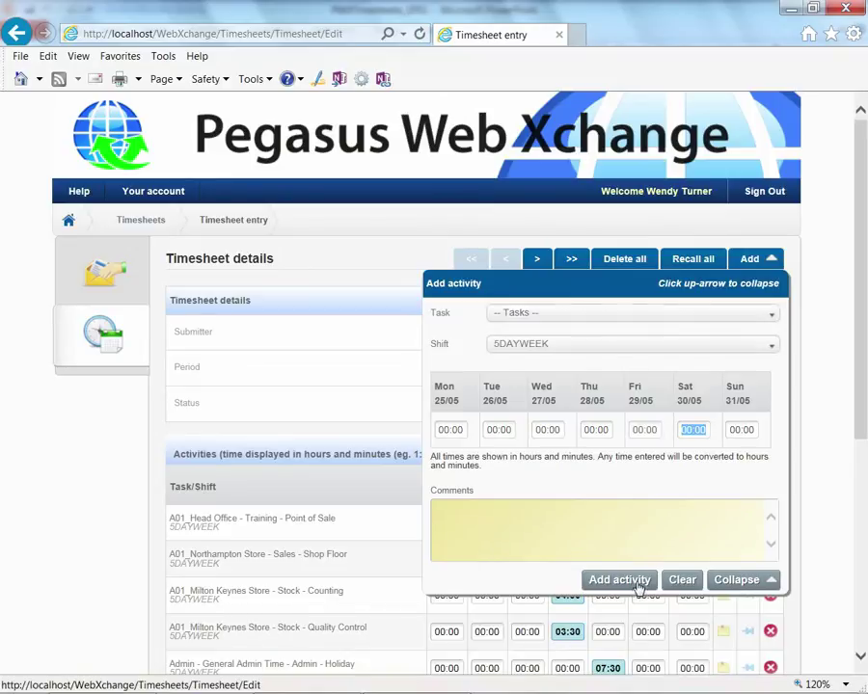
click(733, 579)
- Attach the comment "Booked with Personnel" to the Admin - Holiday activity and close the comment
drag(864, 402, 863, 495)
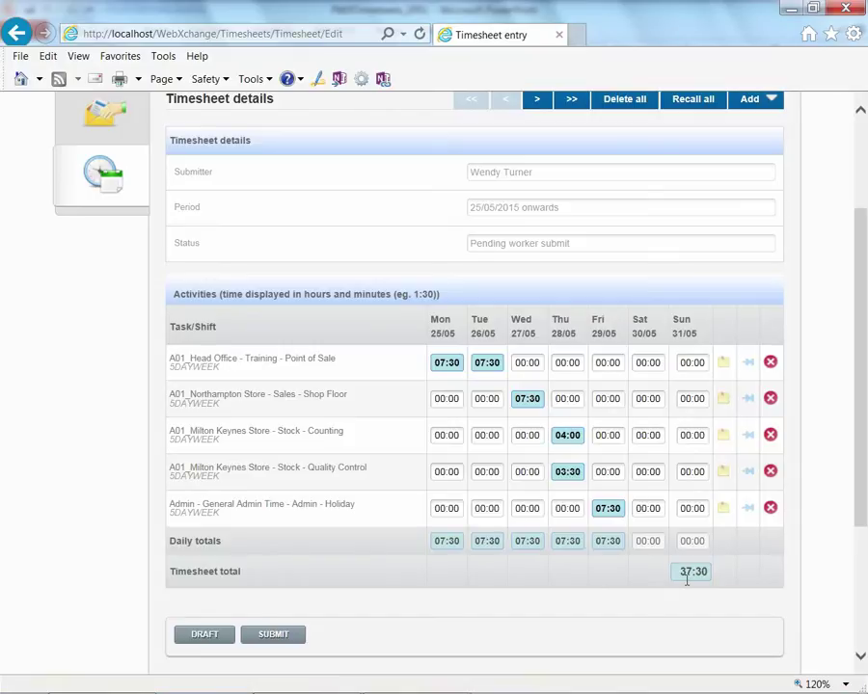
click(723, 511)
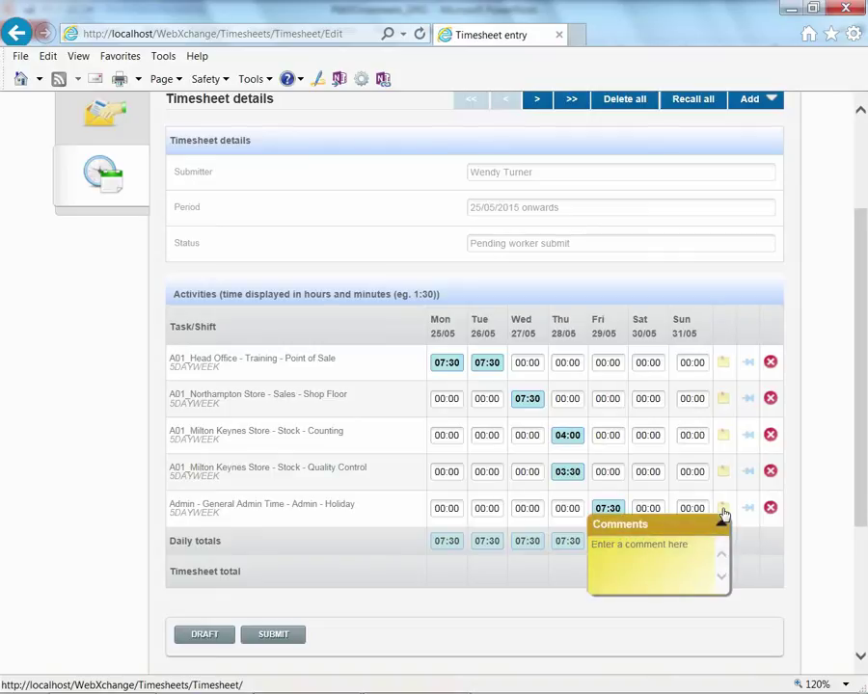
click(648, 543)
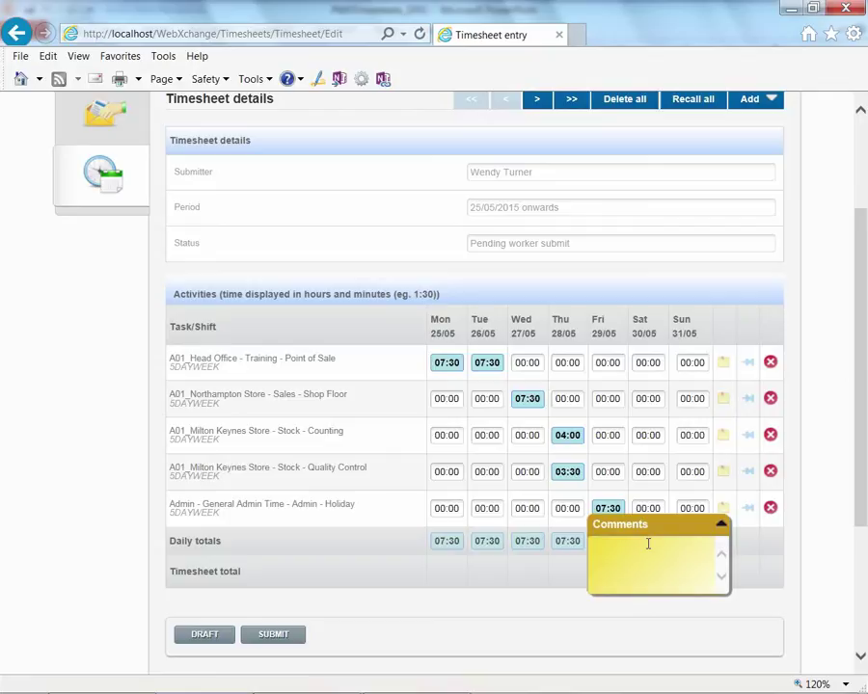
text(Booked with Personnel)
click(720, 524)
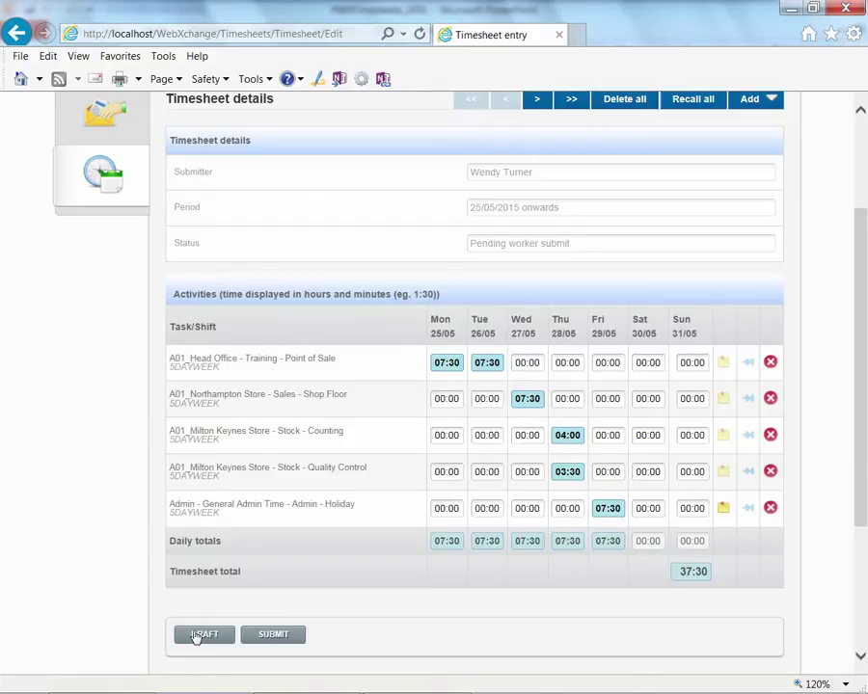
- Submit the completed timesheet and open the list of existing timesheets
click(273, 635)
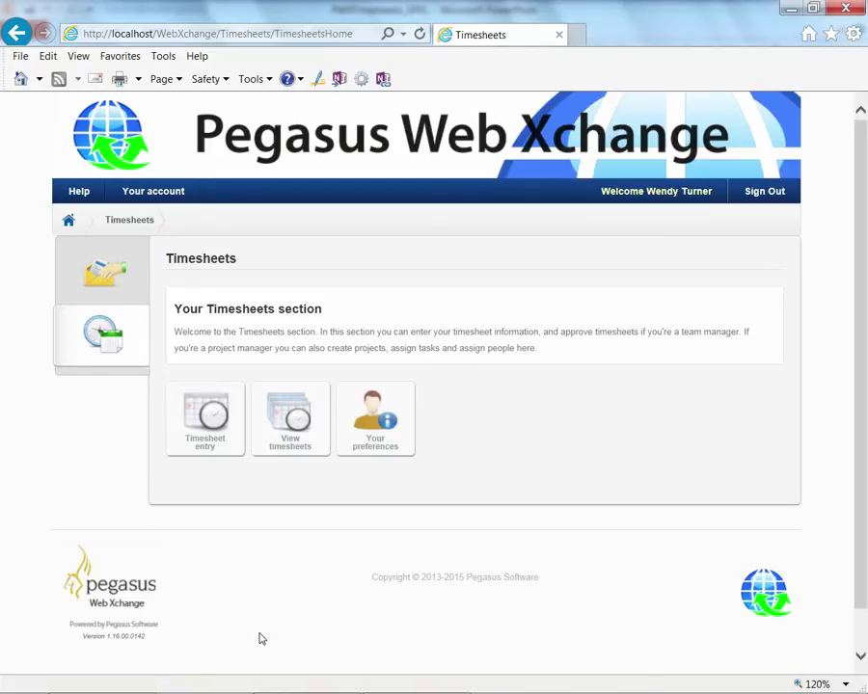
click(292, 440)
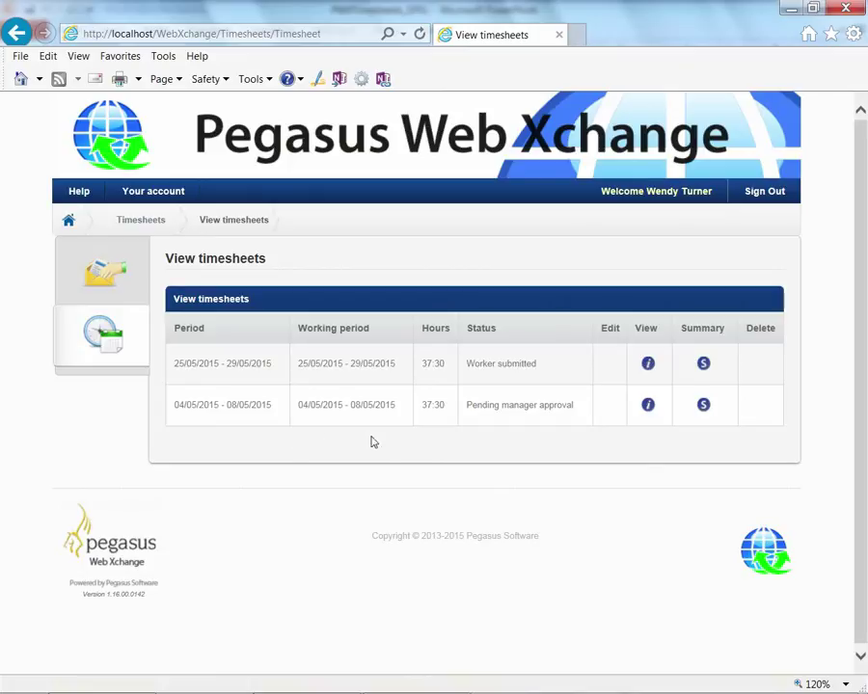
- View the details of the 25/05/2015 - 29/05/2015 timesheet and review its daily summary
click(647, 364)
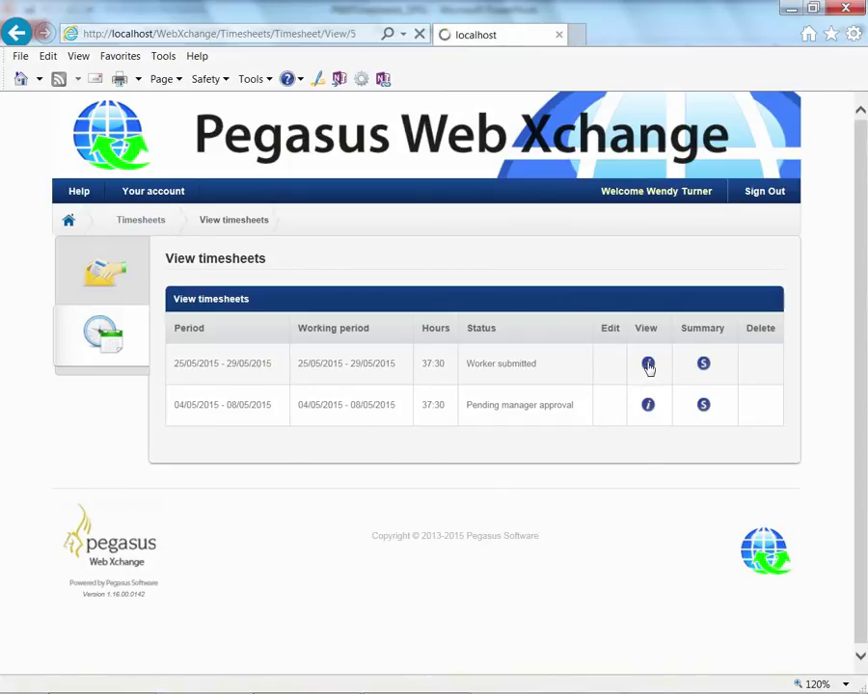
scroll(618, 442, down, 4)
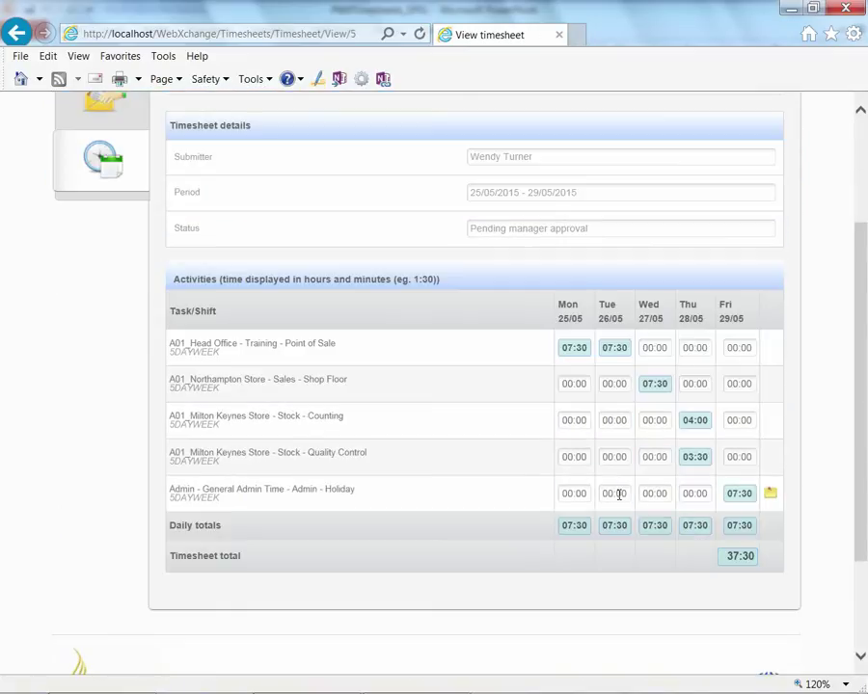
scroll(617, 497, up, 4)
click(267, 222)
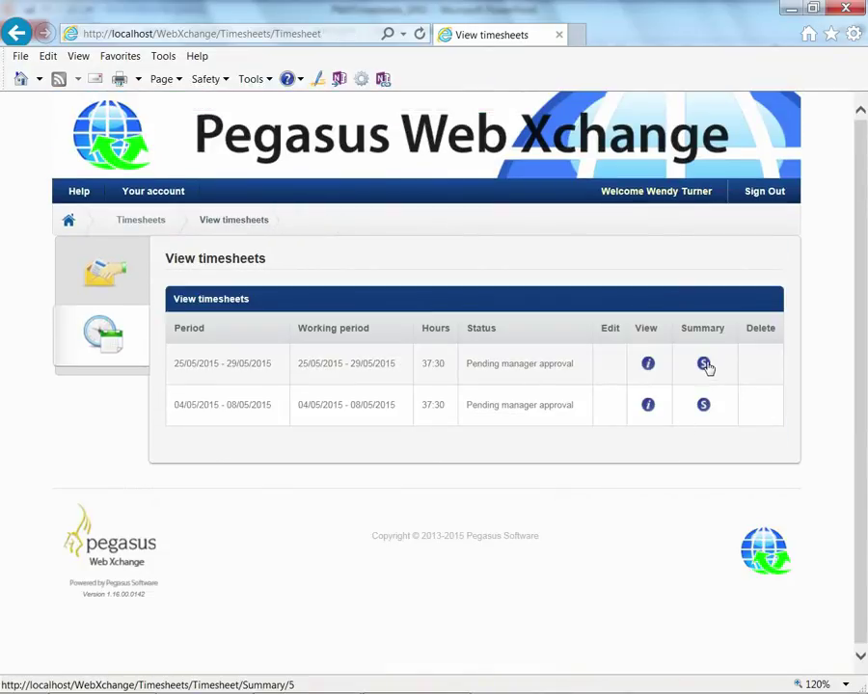
click(704, 364)
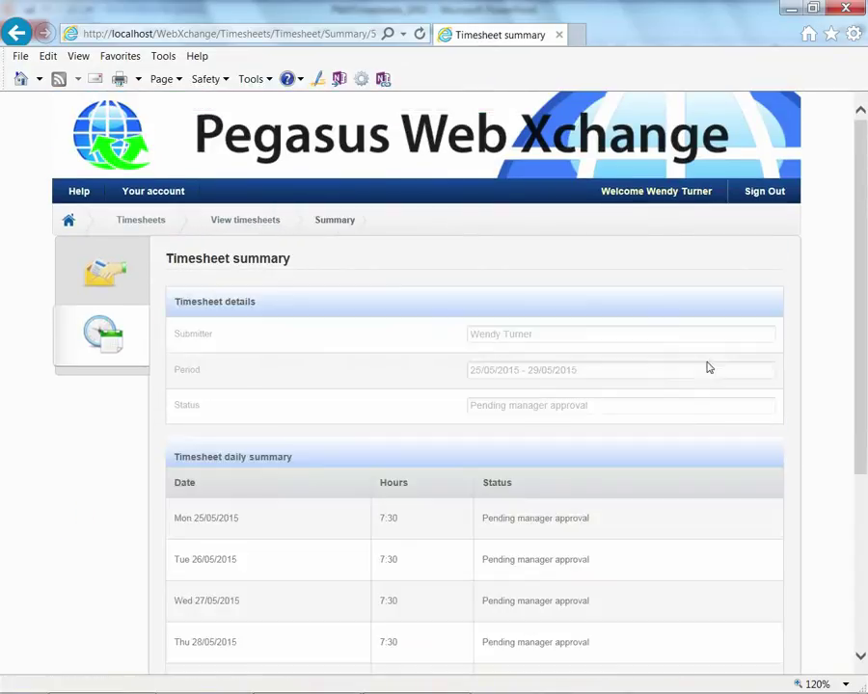
scroll(668, 502, down, 2)
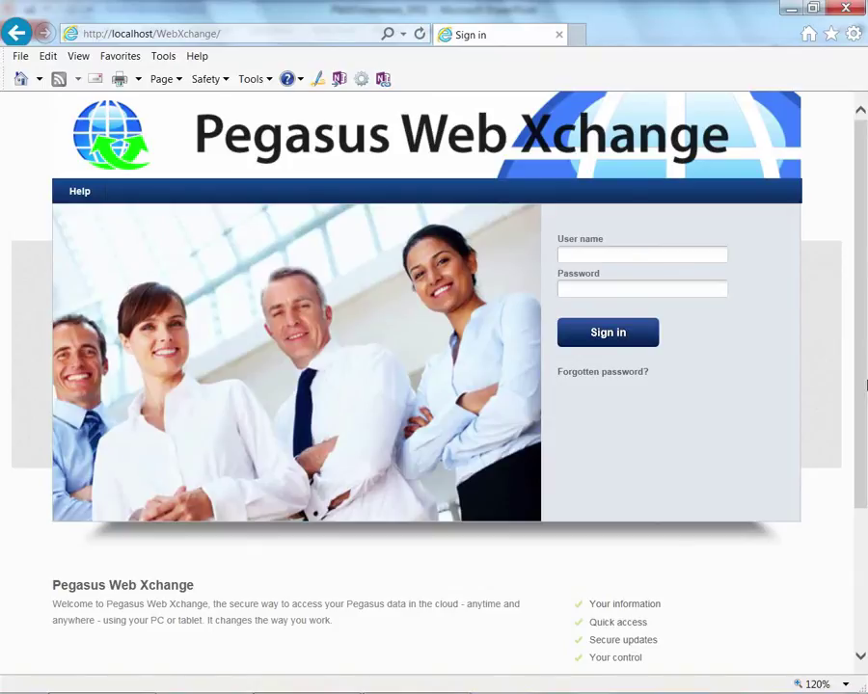
- Sign in to the manager's account using the saved user name
click(602, 260)
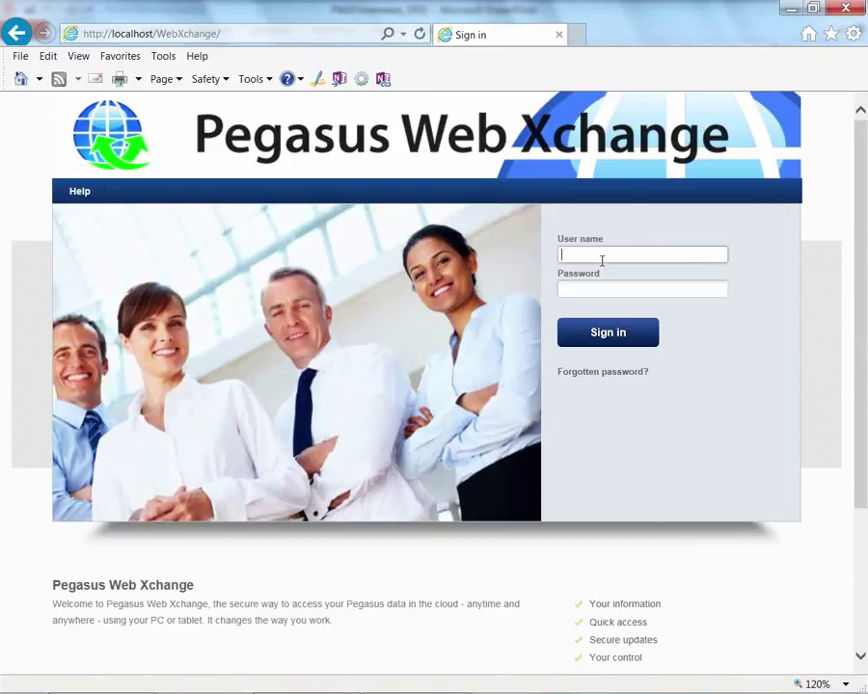
text(R)
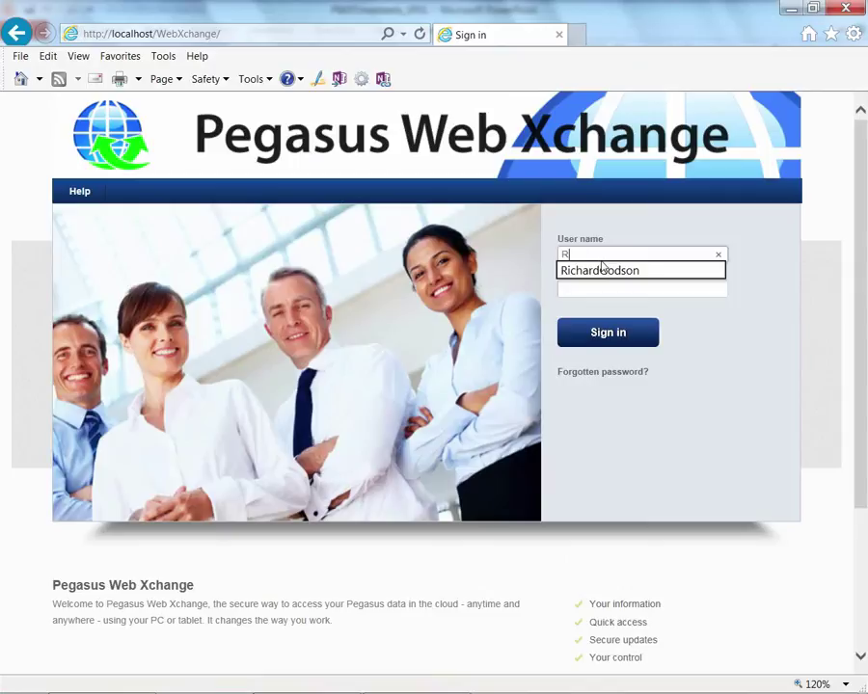
click(593, 270)
click(595, 331)
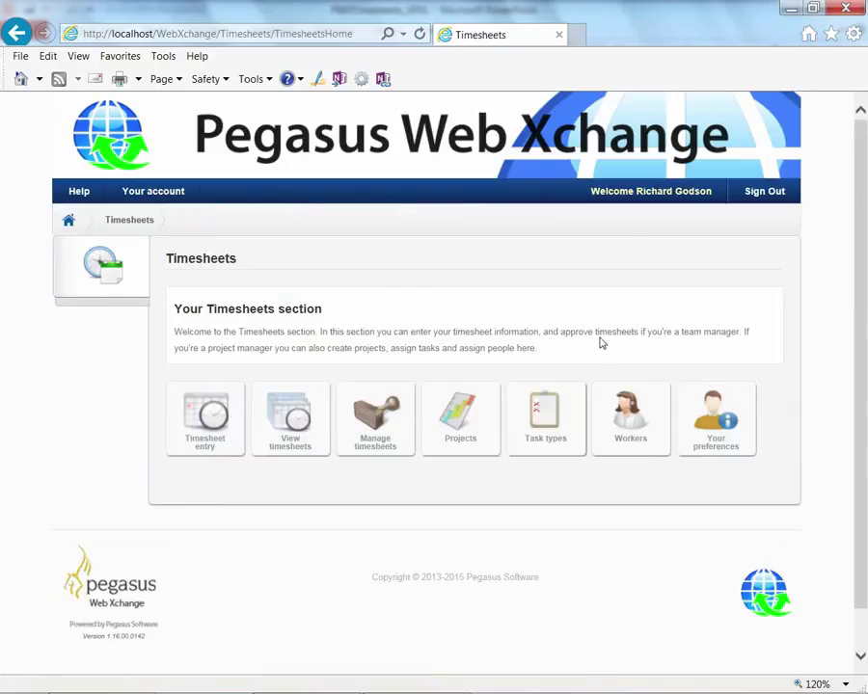
- Open the A01_Head Office project's tasks, review the "Training - Point of Sale" task with its assigned workers, and return to task management
click(460, 431)
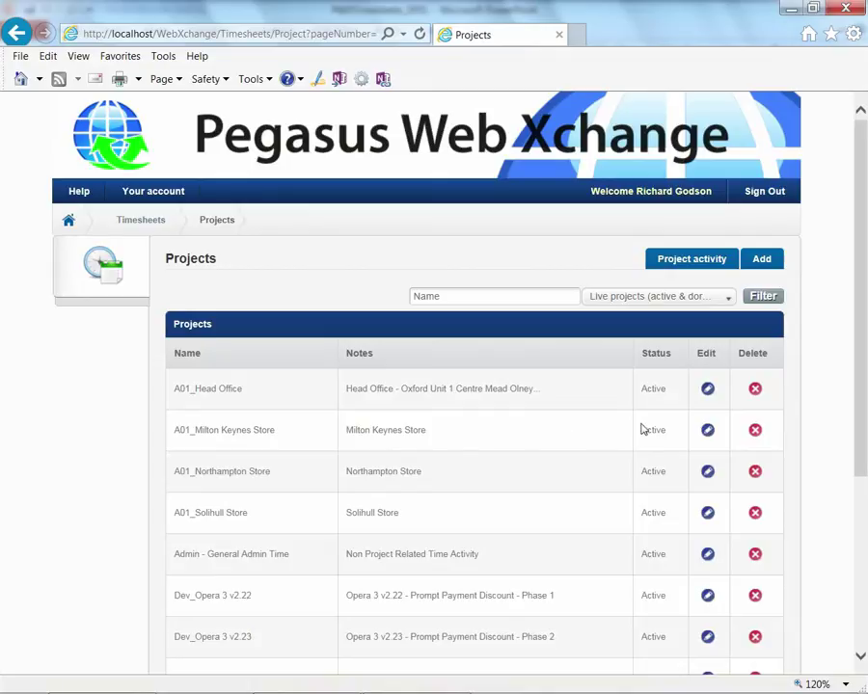
click(708, 396)
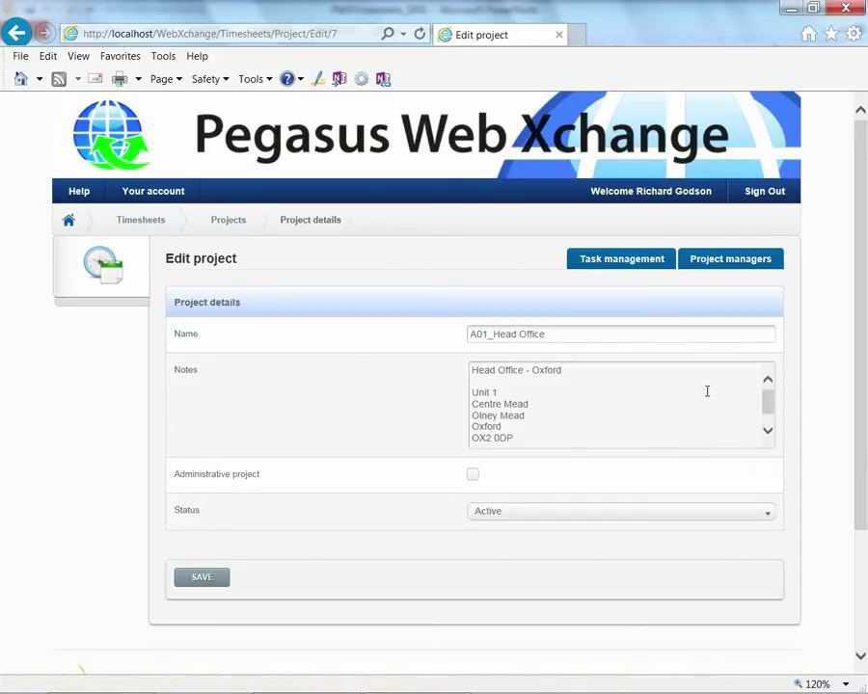
click(620, 261)
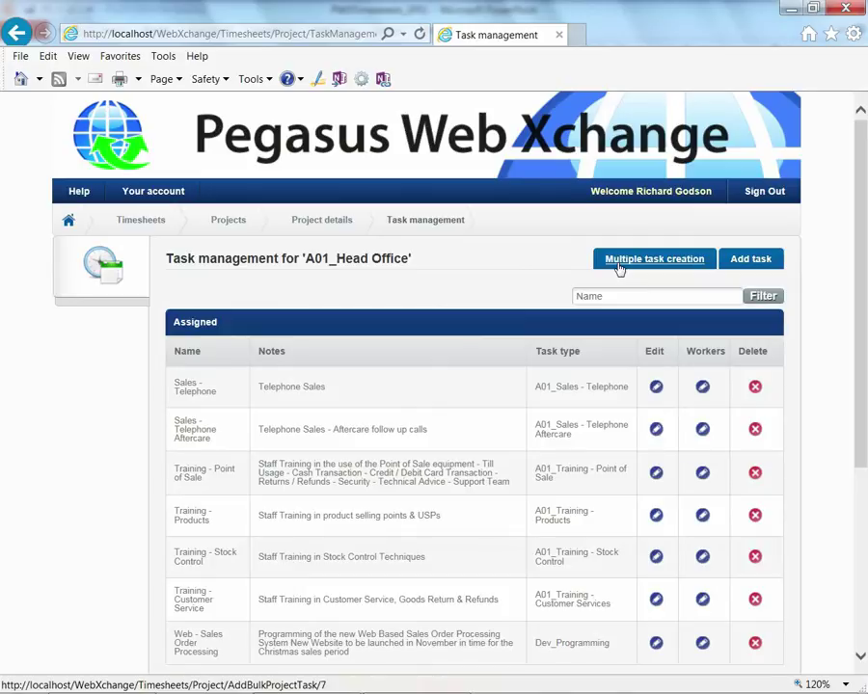
click(656, 474)
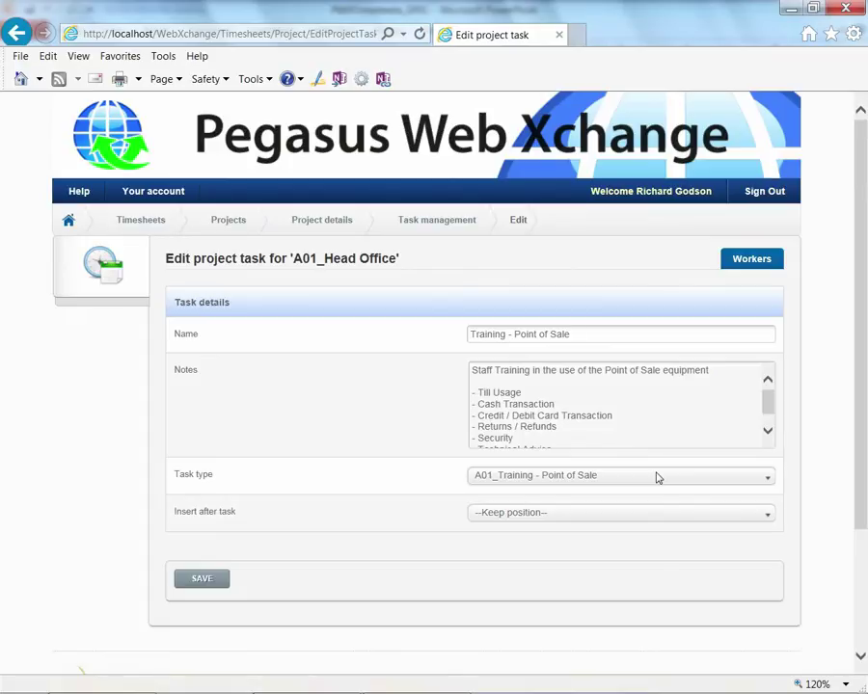
click(749, 261)
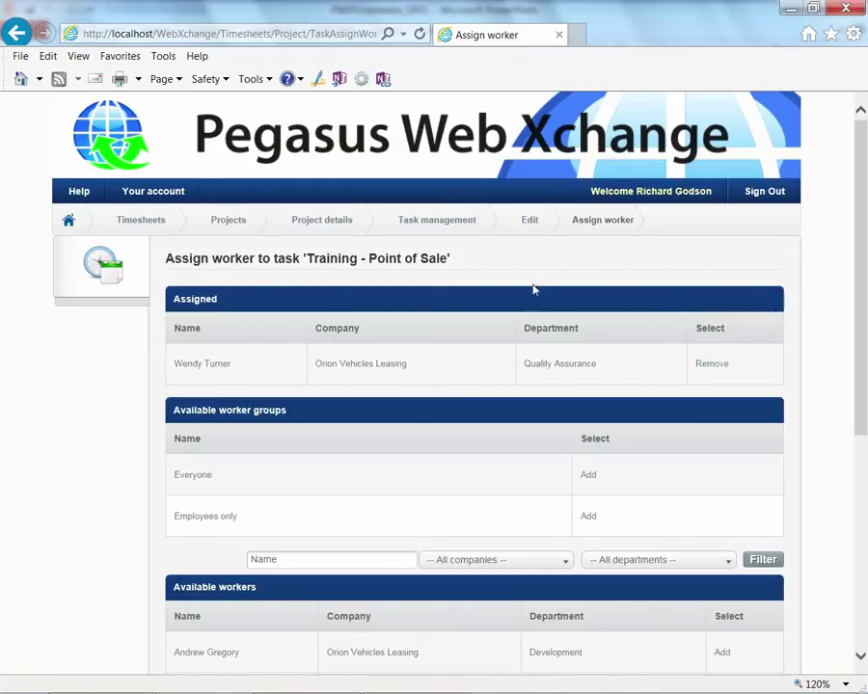
click(448, 229)
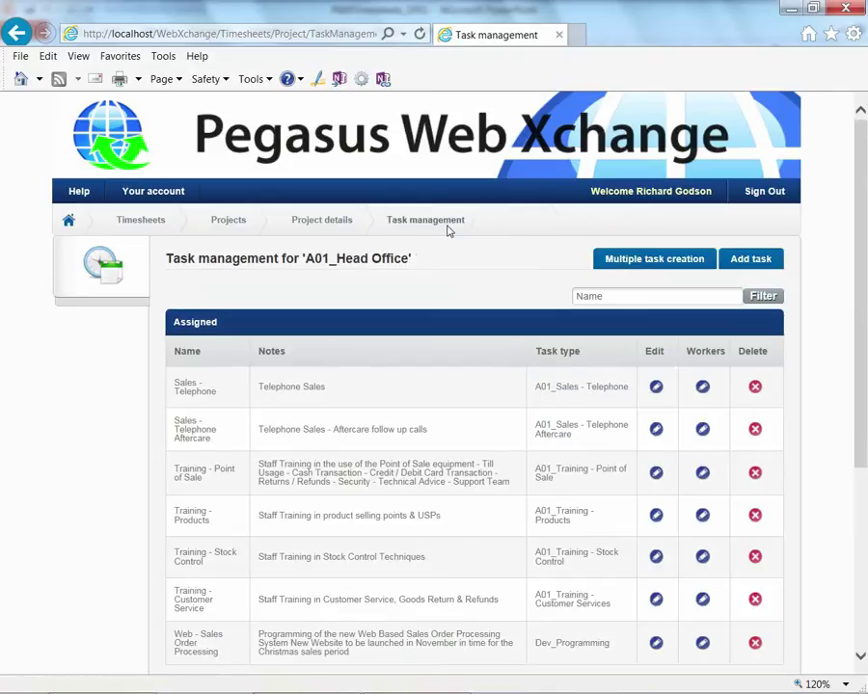
- Review the "Web - Sales Order Processing" task's details and its assigned and available workers
click(656, 644)
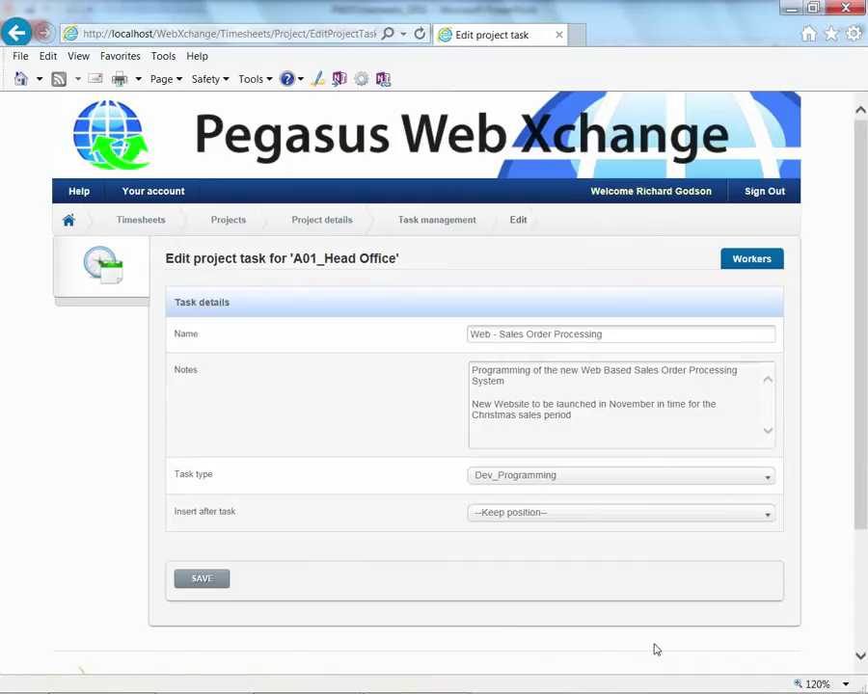
click(746, 262)
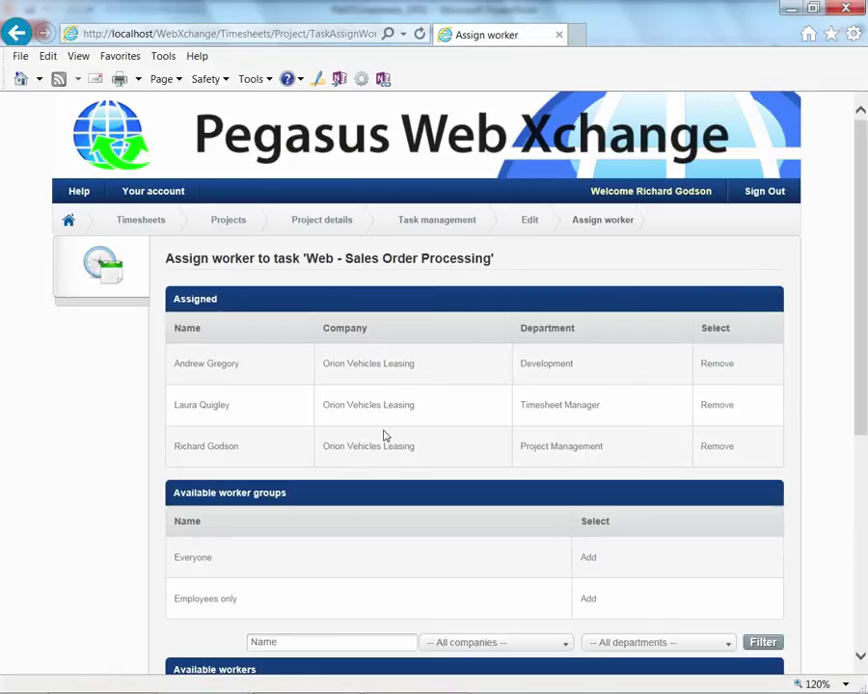
drag(864, 393, 862, 485)
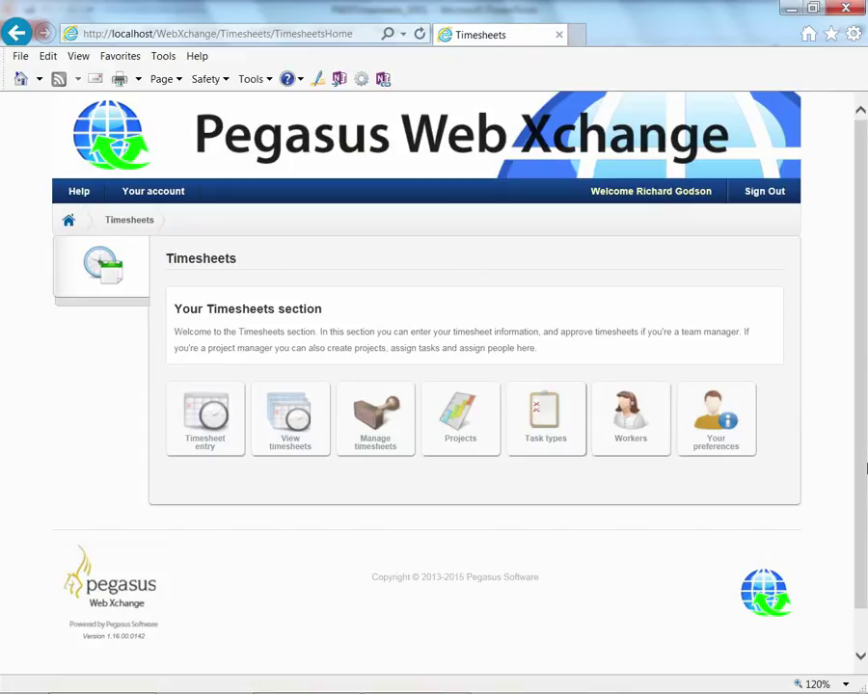
- Review the 25/05/15 - 29/05/15 timesheet awaiting approval, including its Admin - Holiday comment, and close its details
click(366, 430)
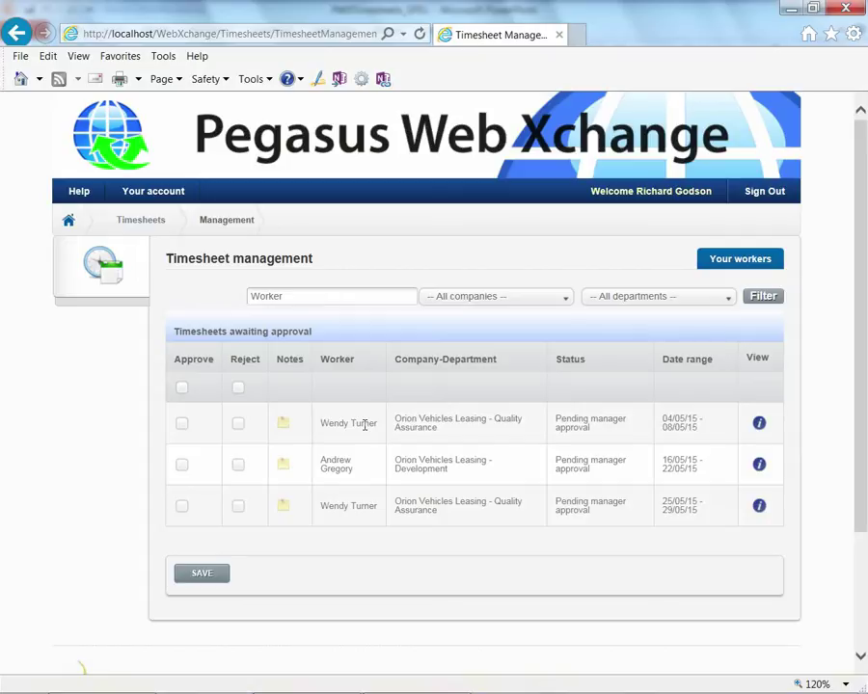
click(759, 507)
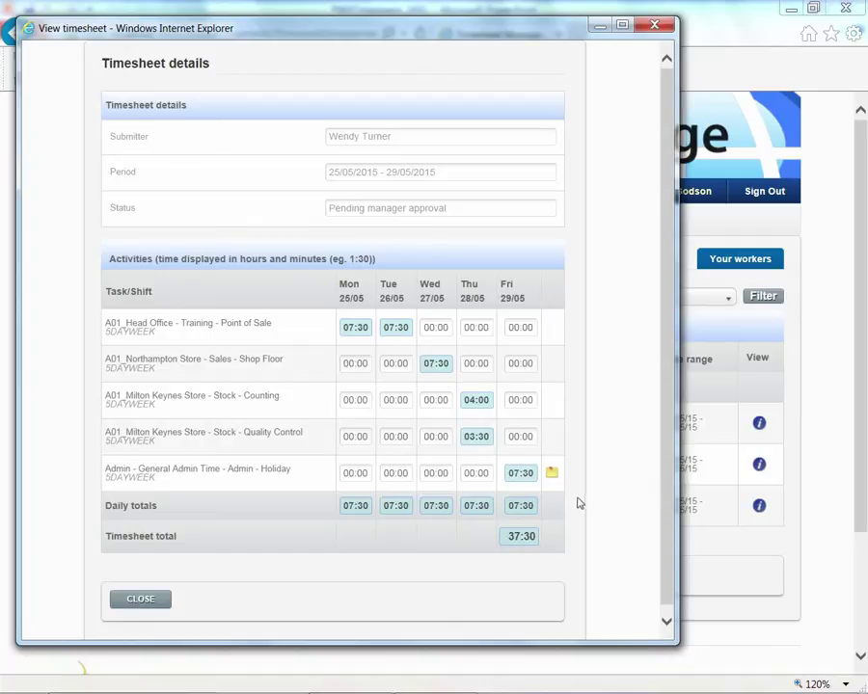
mouse_move(554, 479)
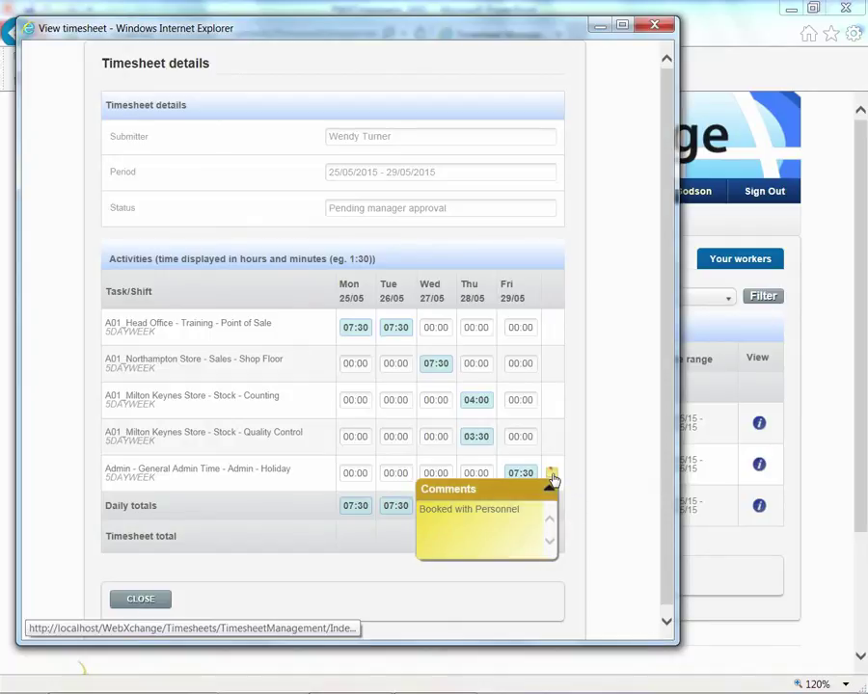
click(554, 479)
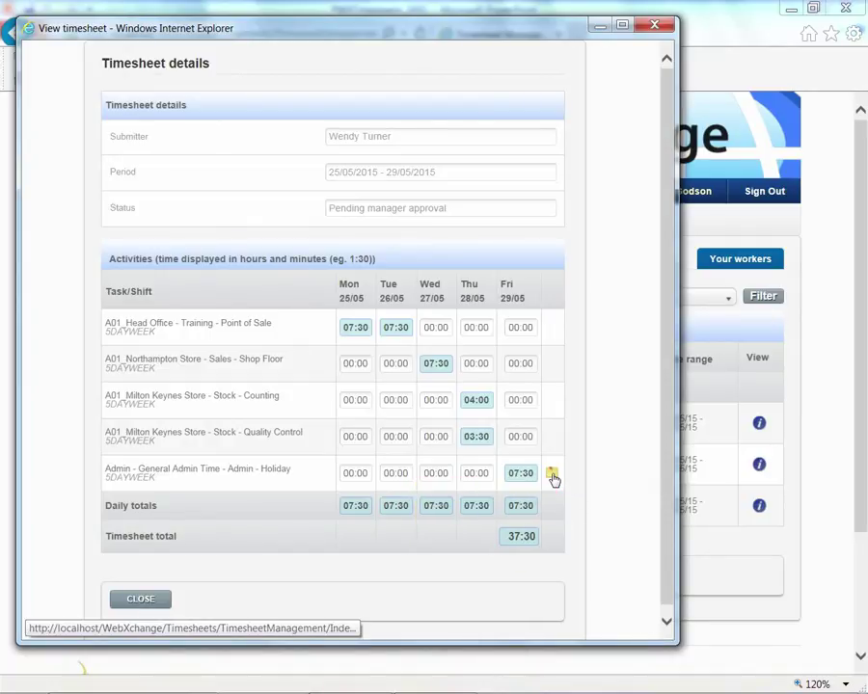
click(135, 600)
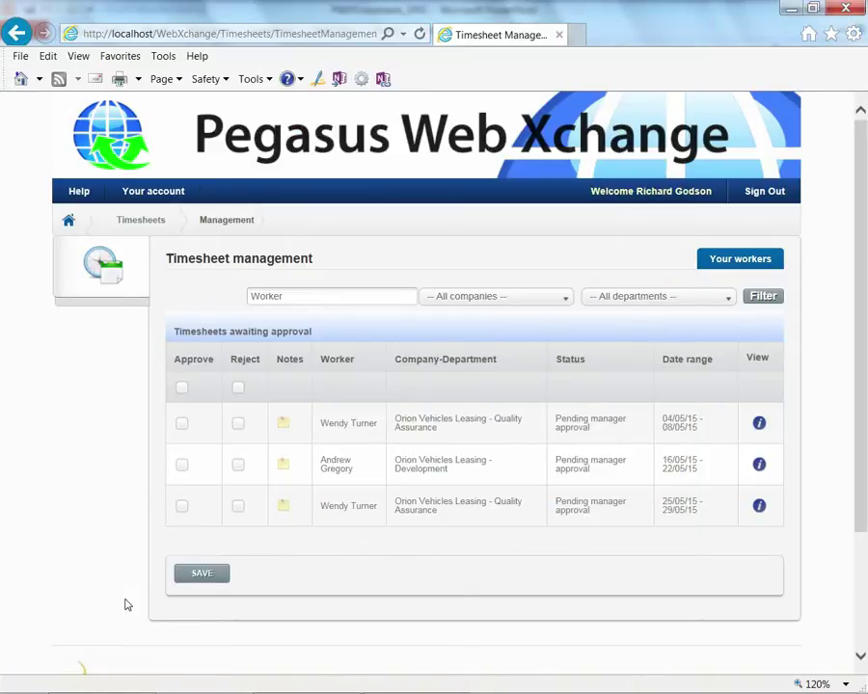
- Reject the 25/05/15 - 29/05/15 timesheet with a note dated 01/06/15 about the worker's missing travelling time to Milton Keynes, and save
click(239, 508)
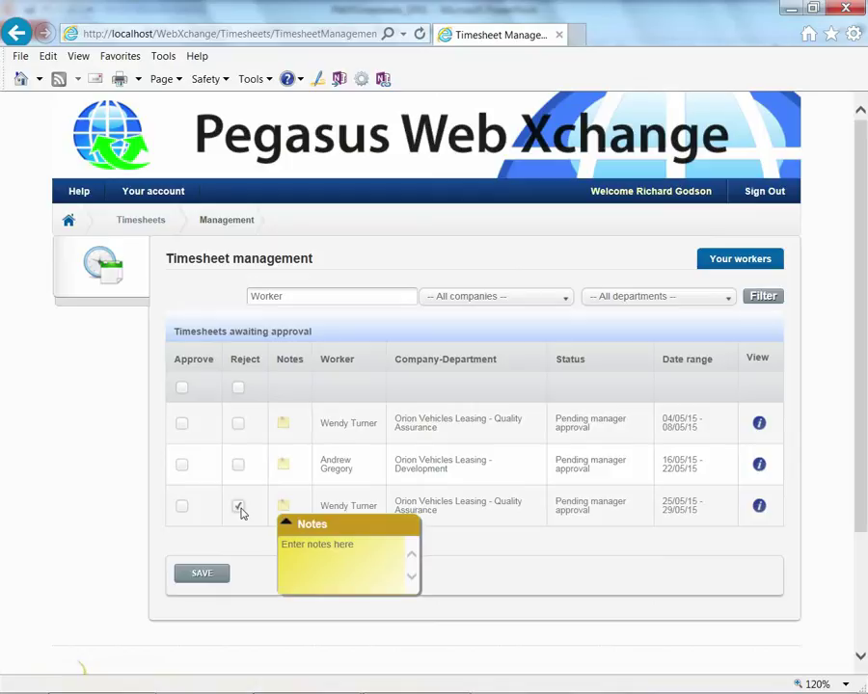
click(286, 544)
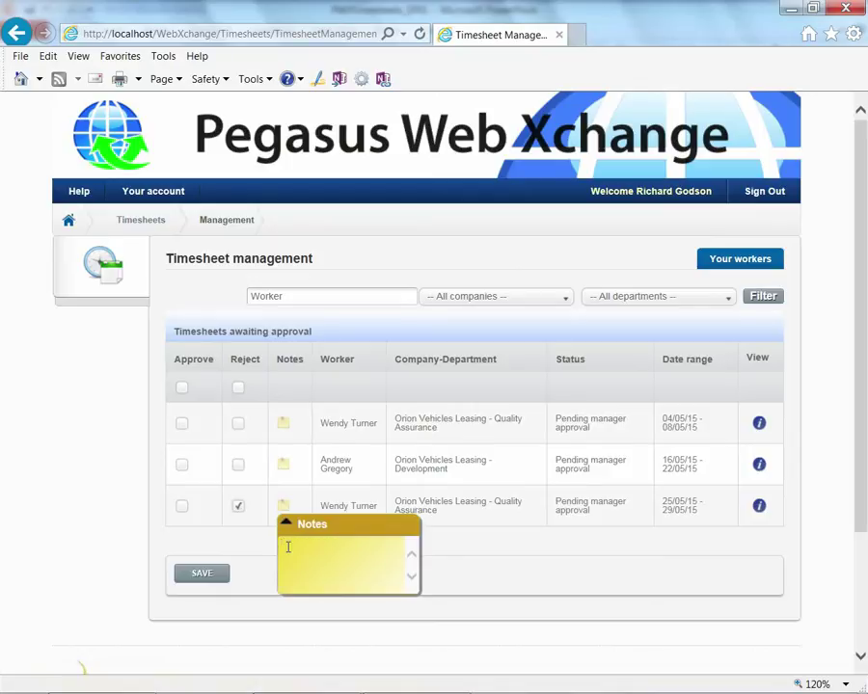
text(04/06/15 - Wendy, you have not put in your travelling time to Milton Keynes - RG)
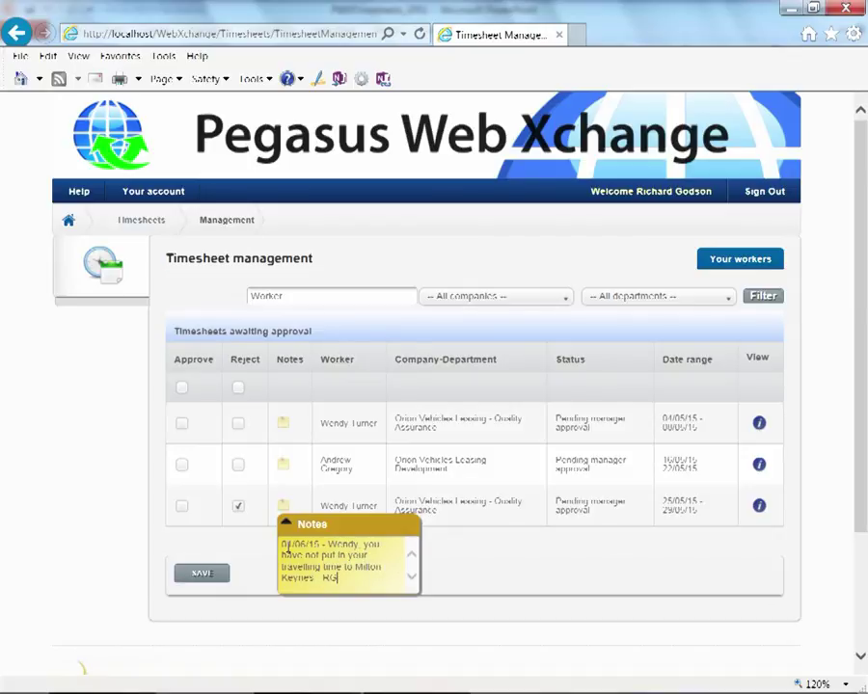
click(286, 522)
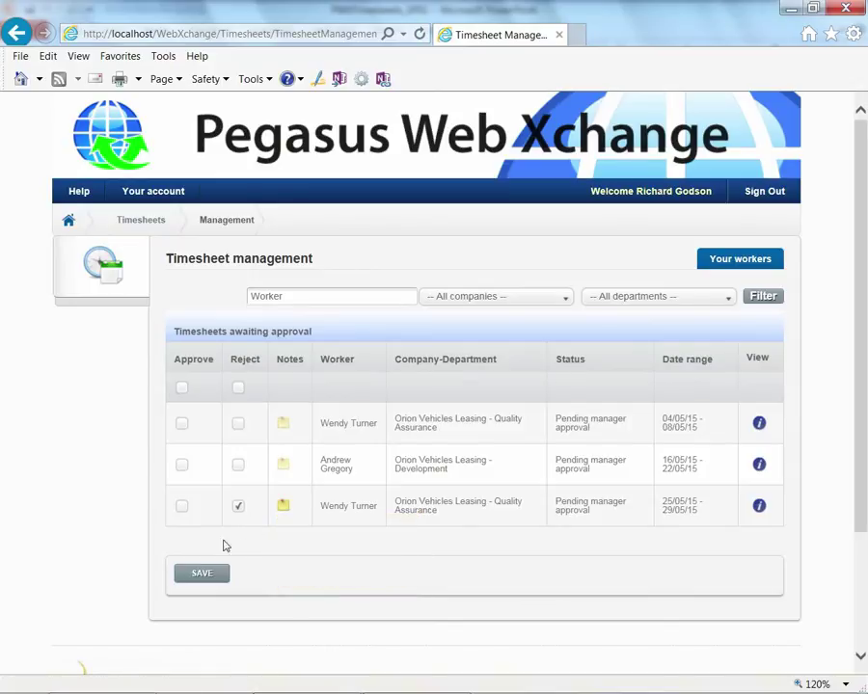
click(216, 576)
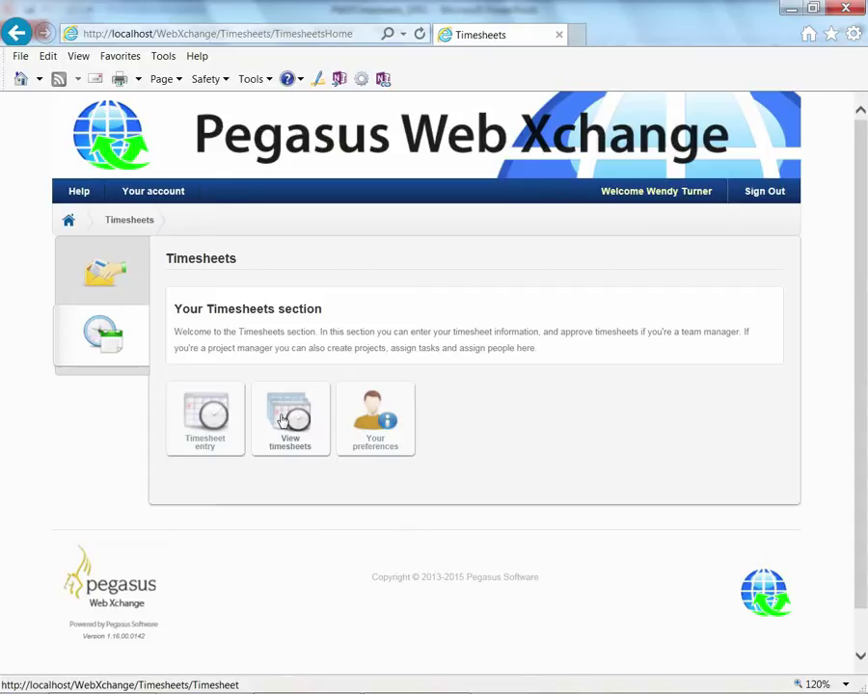
- Edit the rejected 25/05/2015 - 29/05/2015 timesheet and add an "Admin - General Admin Time - Admin - Travel" activity with 2.50 hours on Thursday
click(283, 420)
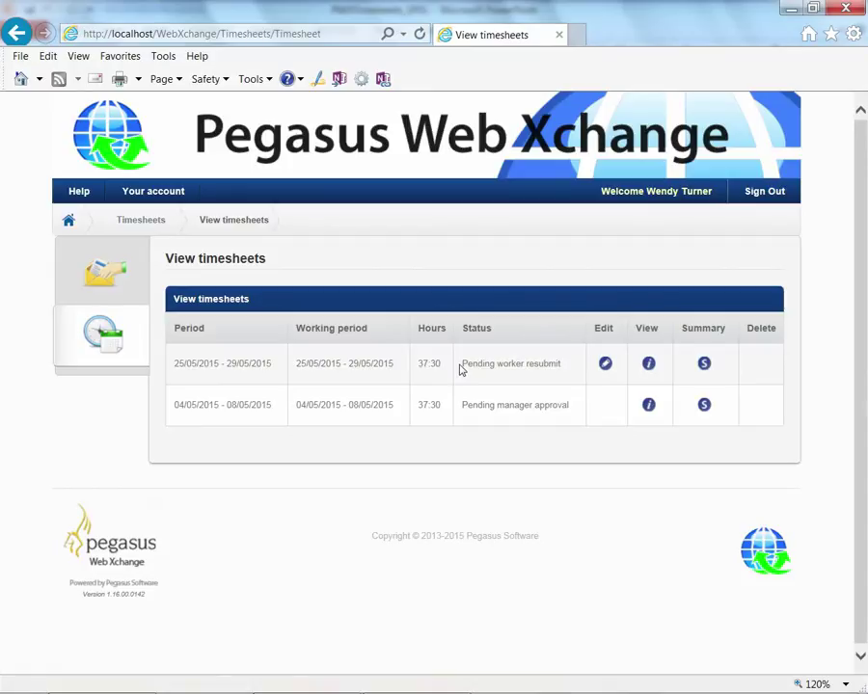
click(606, 365)
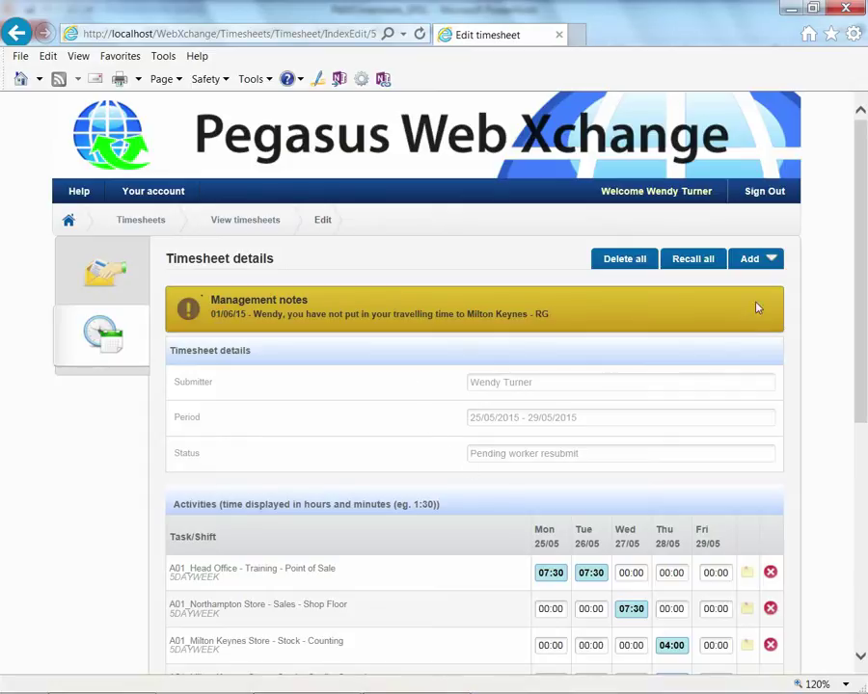
click(770, 260)
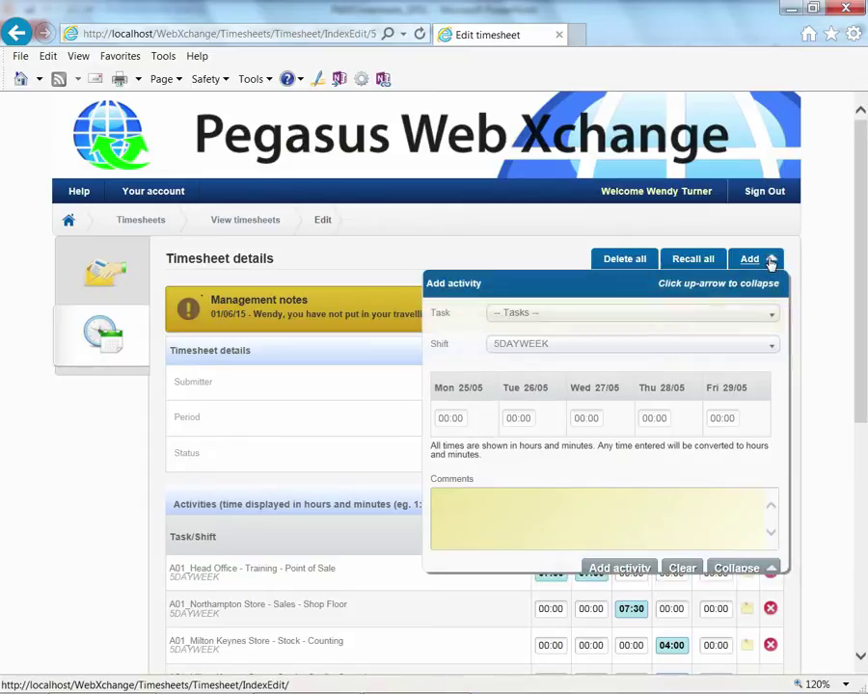
click(770, 315)
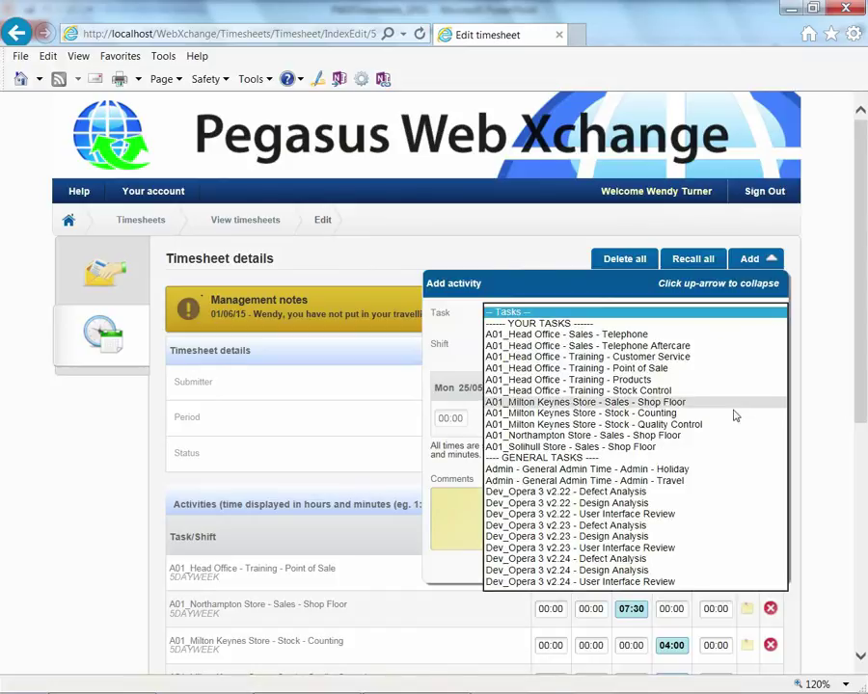
click(728, 480)
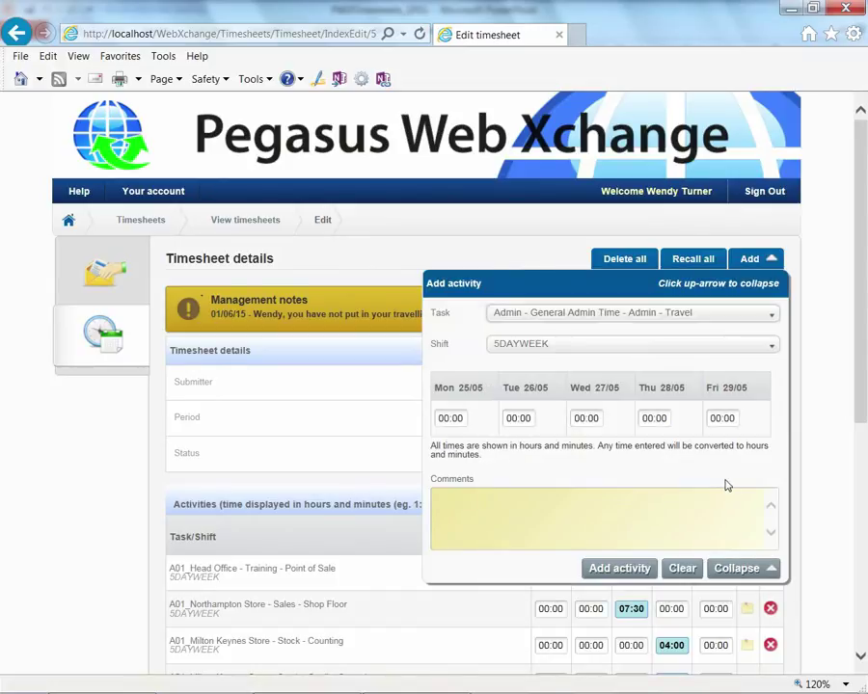
click(657, 419)
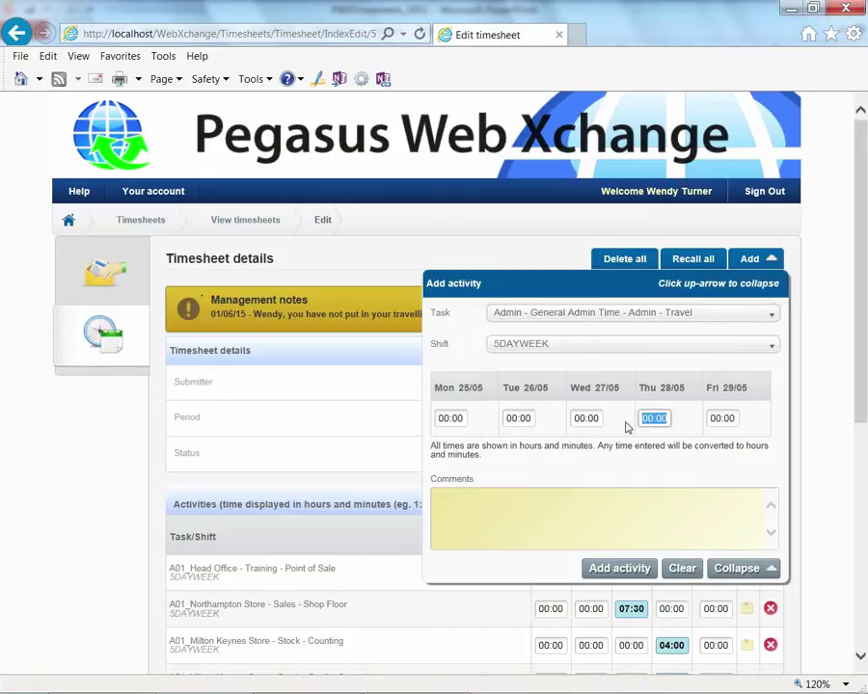
text(2.50)
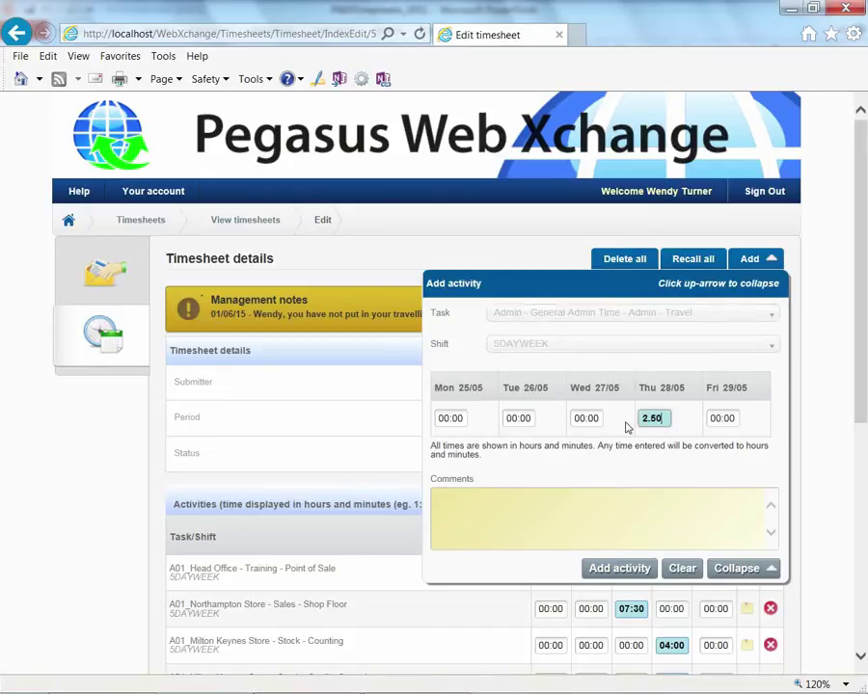
click(620, 569)
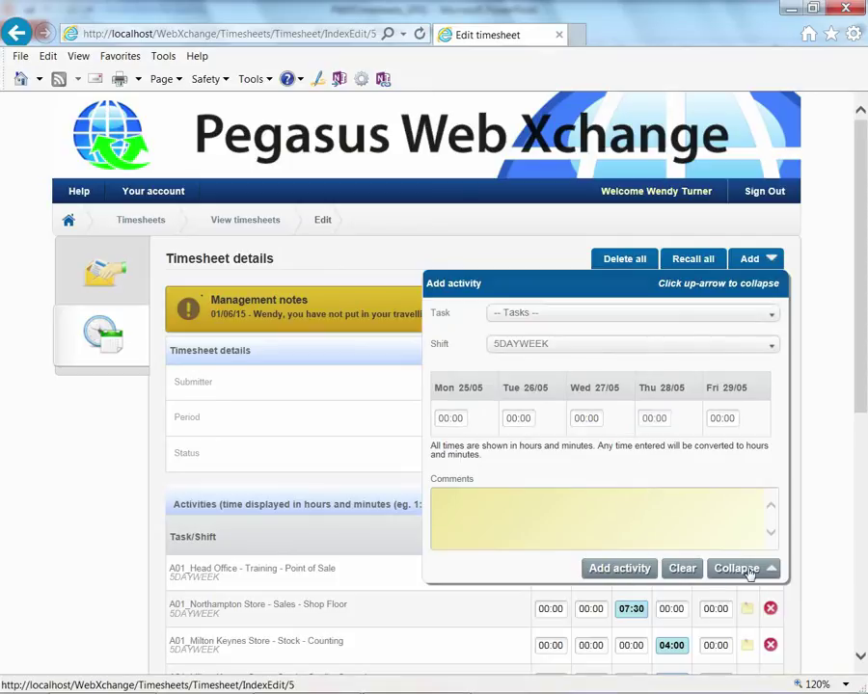
- Comment on the Admin - Travel activity, dated 01/06/15, thanking the manager and saying it was forgotten and is corrected now, and submit the timesheet
click(743, 569)
drag(859, 401, 861, 559)
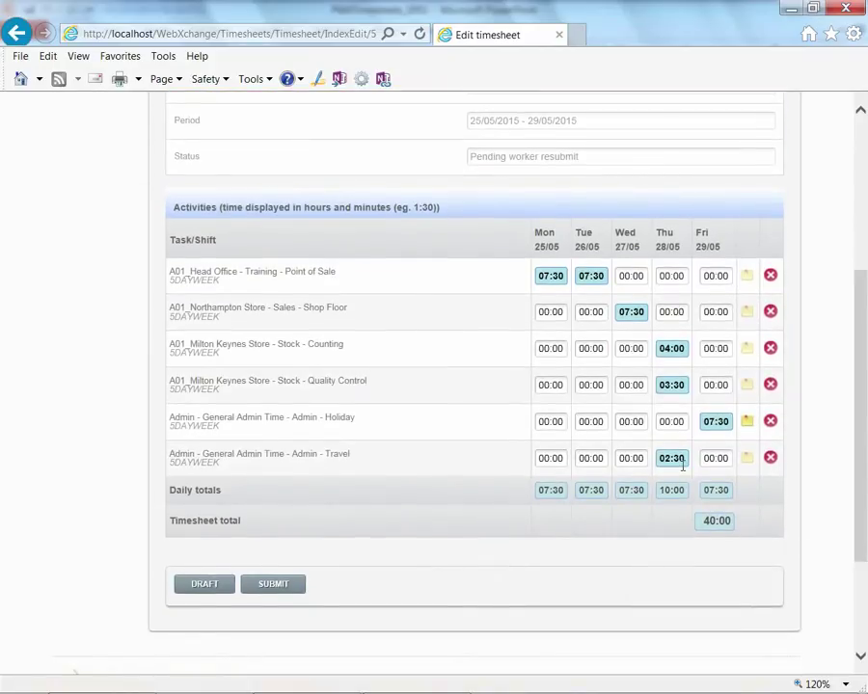
click(745, 461)
click(724, 495)
text(01/06/15 -)
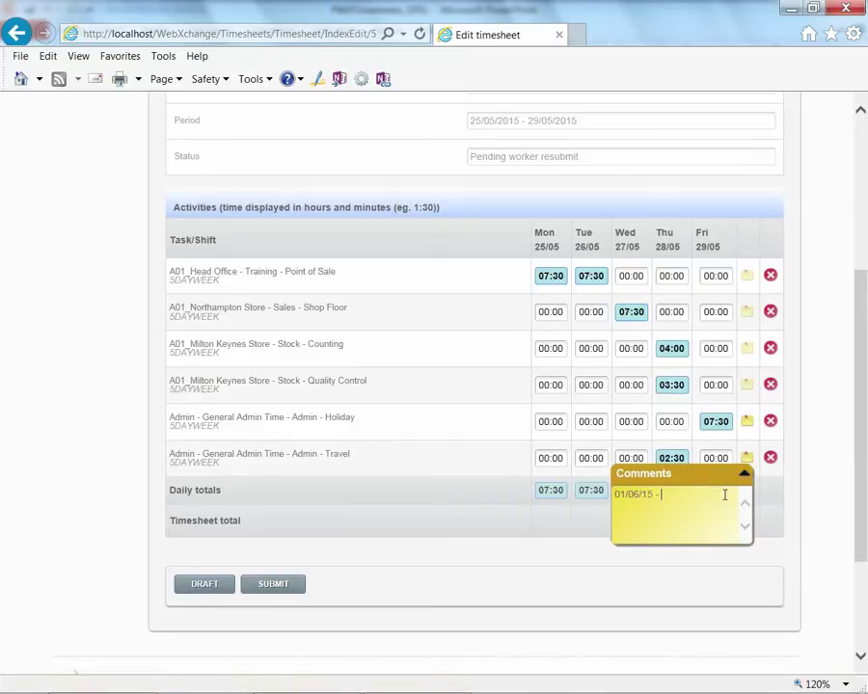
text( Thanks Richard, I forgot that, )
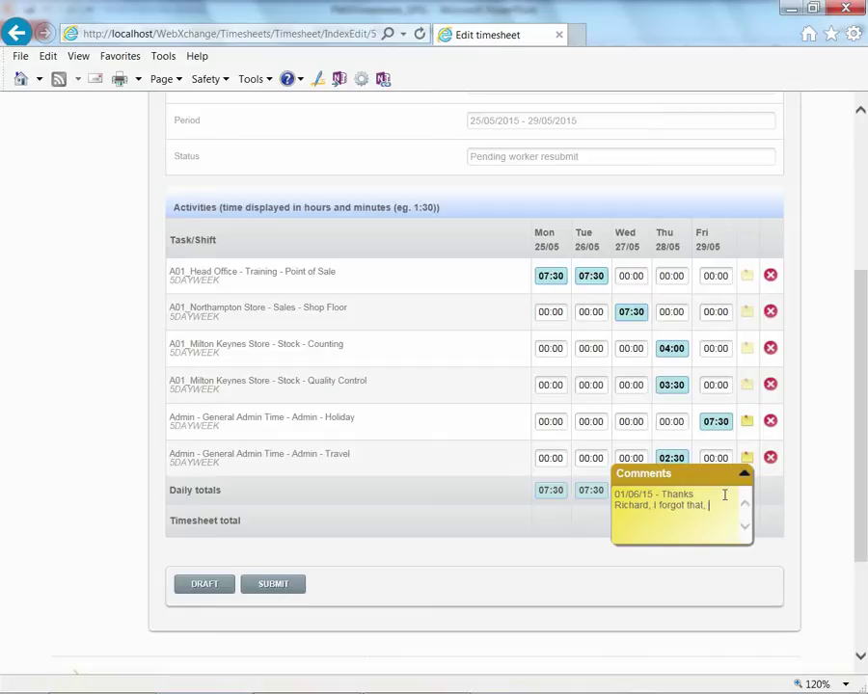
text(corrected now)
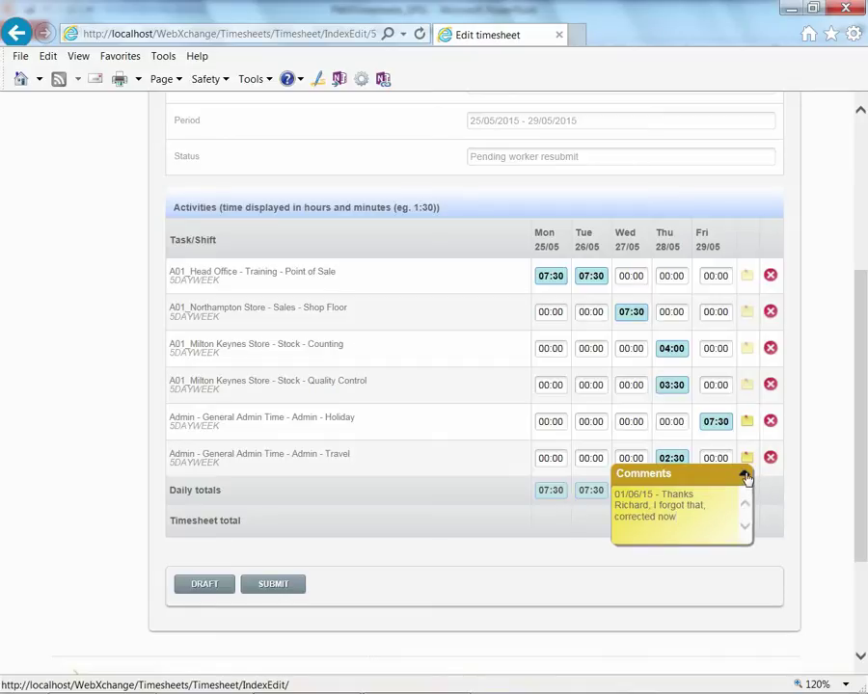
click(744, 474)
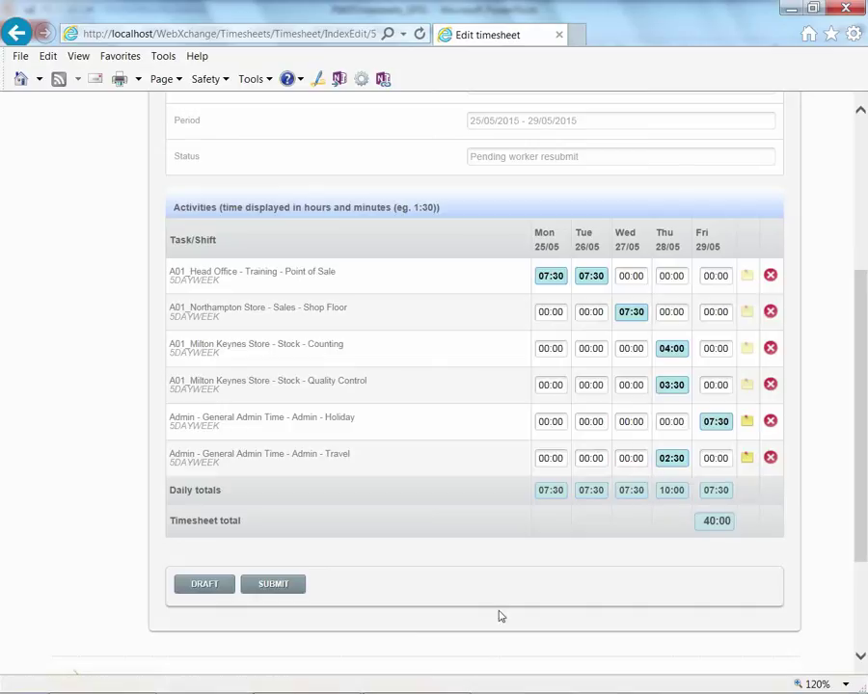
click(274, 584)
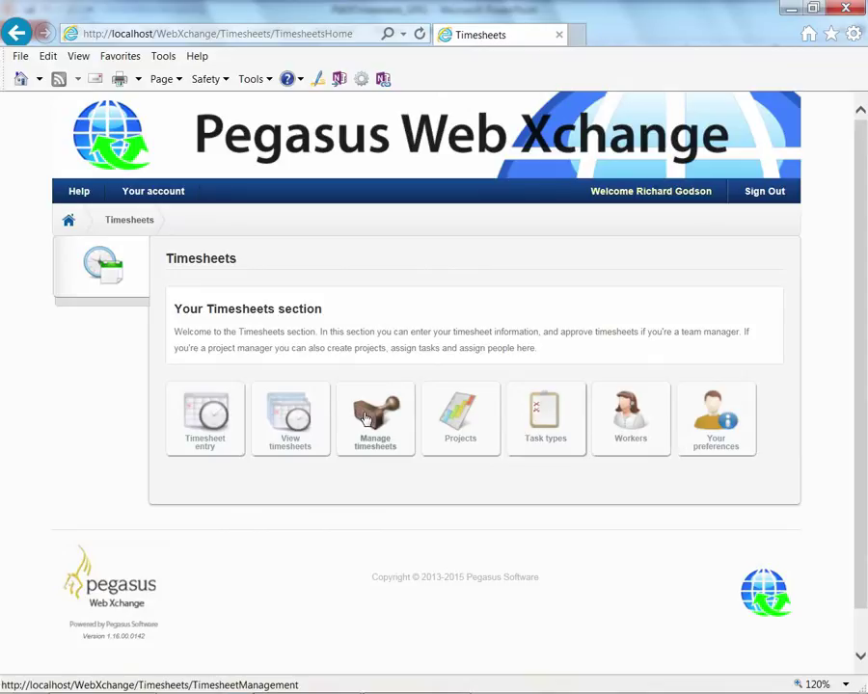
- As manager, review the resubmitted 25/05/15 - 29/05/15 timesheet, including its management note and Admin - Travel comment, and close its details
click(365, 416)
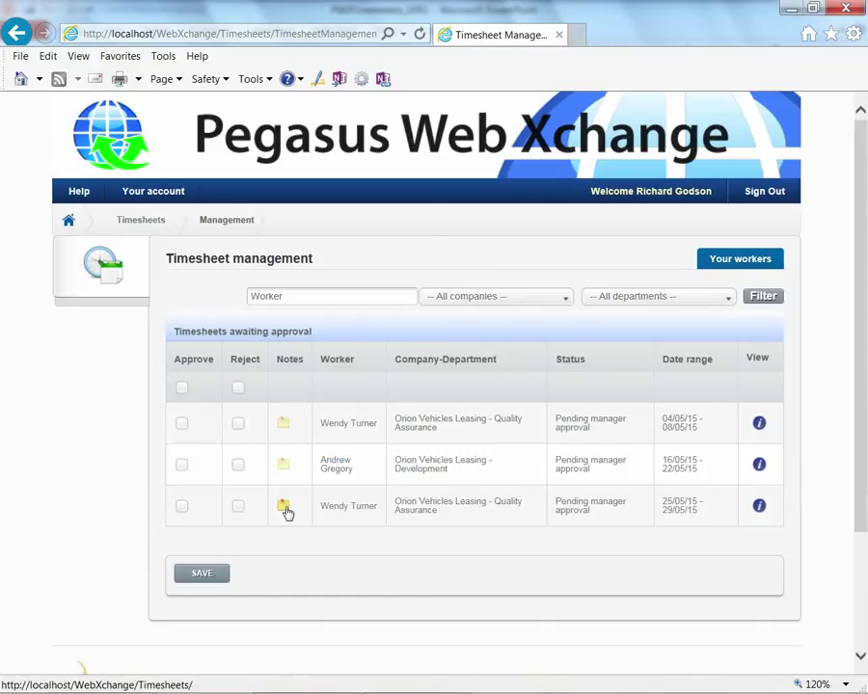
mouse_move(287, 513)
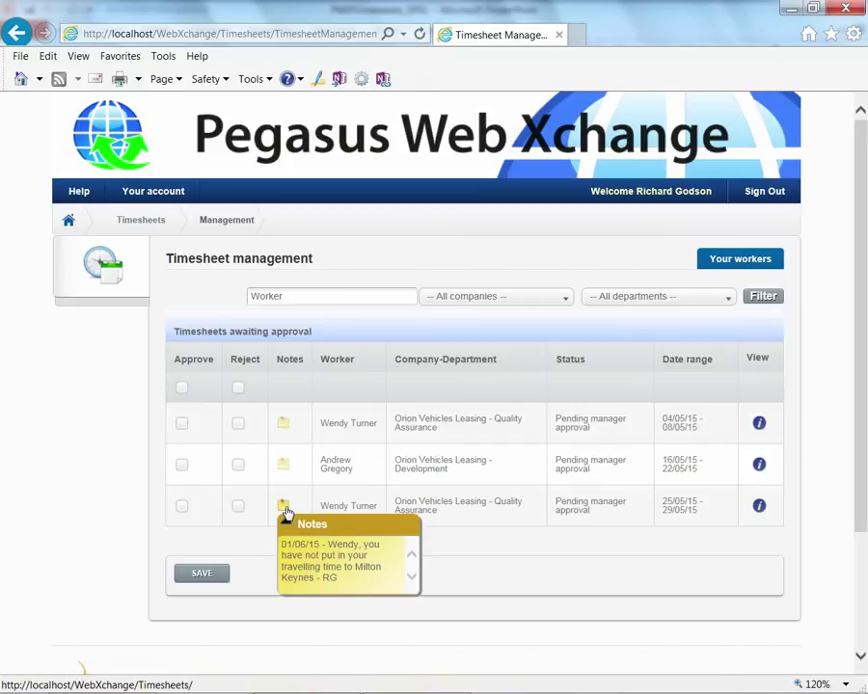
click(286, 513)
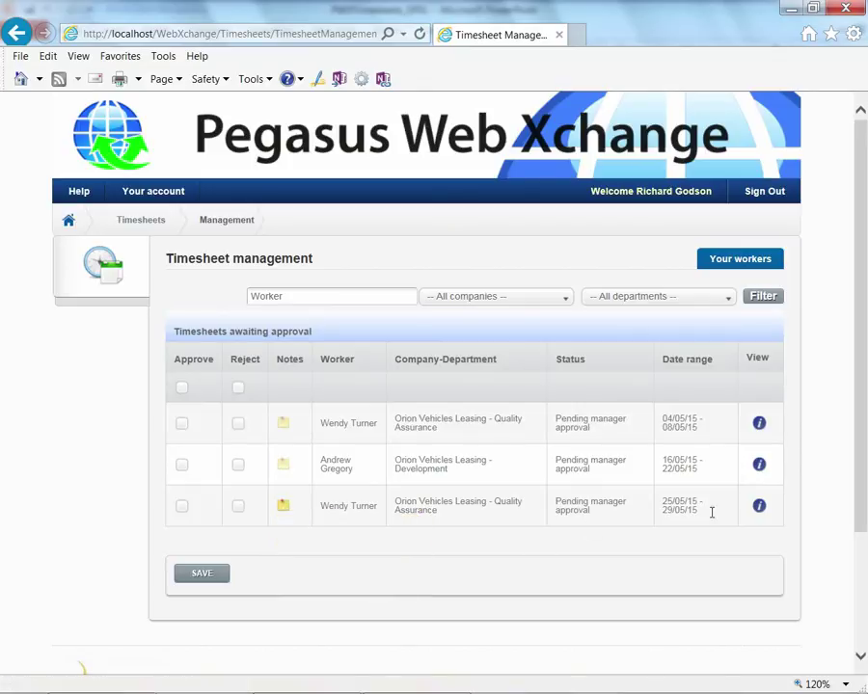
click(759, 509)
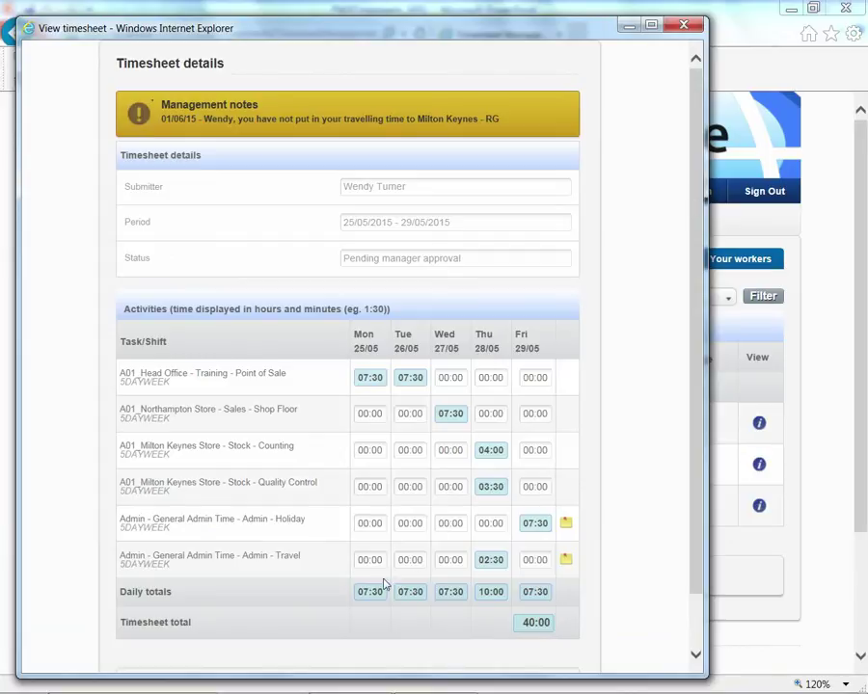
click(565, 562)
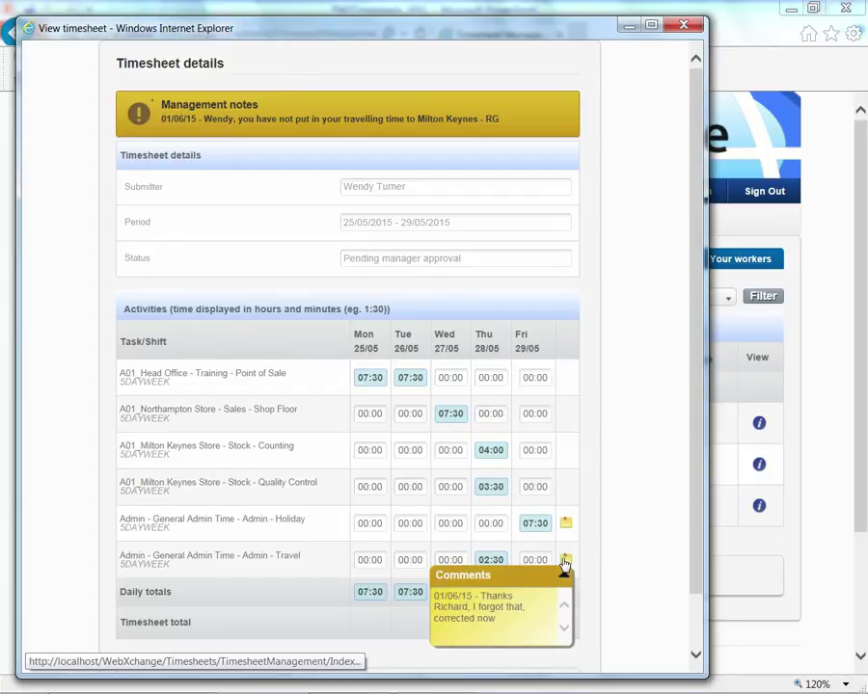
scroll(682, 501, down, 1)
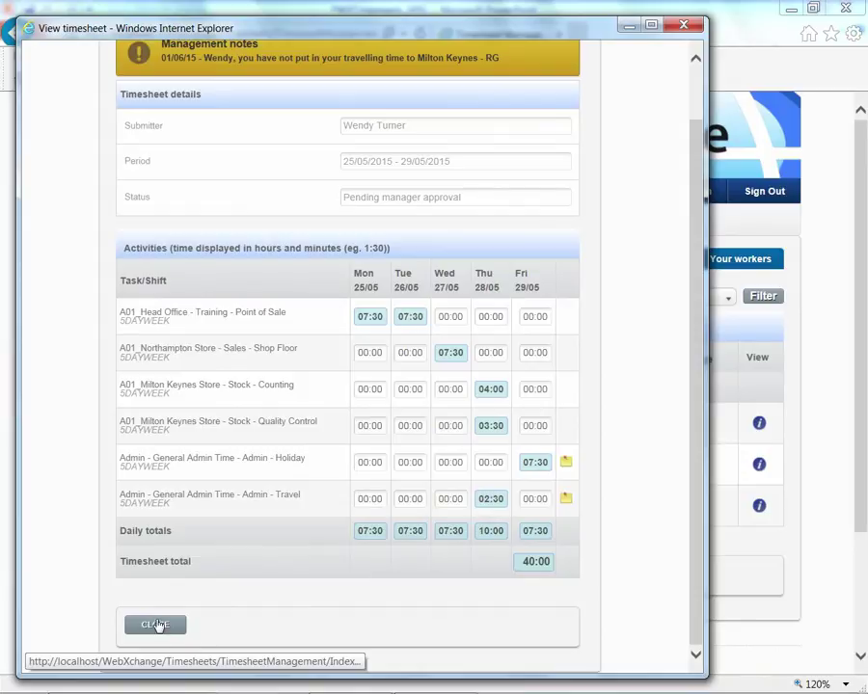
click(156, 624)
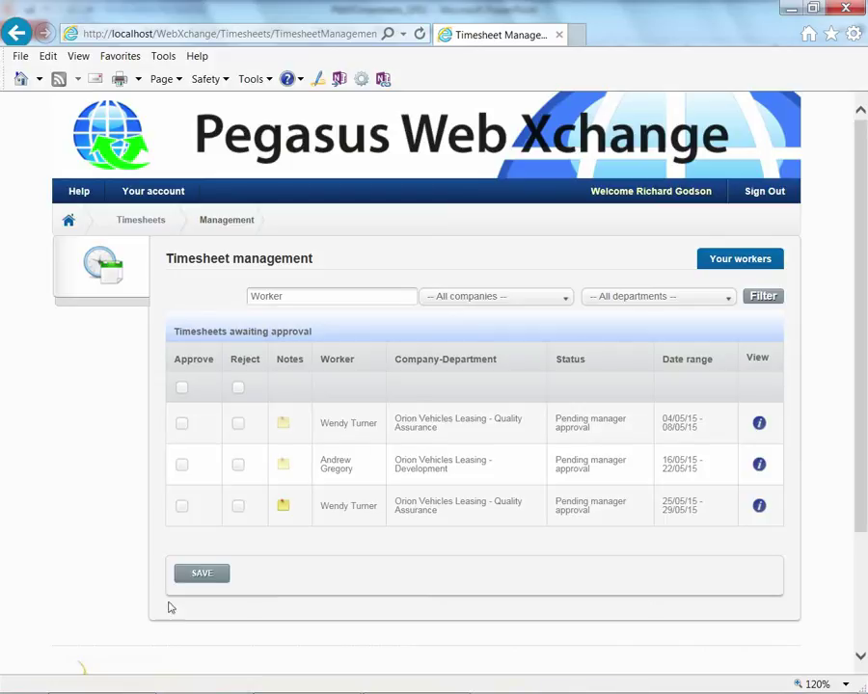
- Approve the 25/05/15 - 29/05/15 timesheet, save the decision, and open the worker's list of timesheets
click(183, 506)
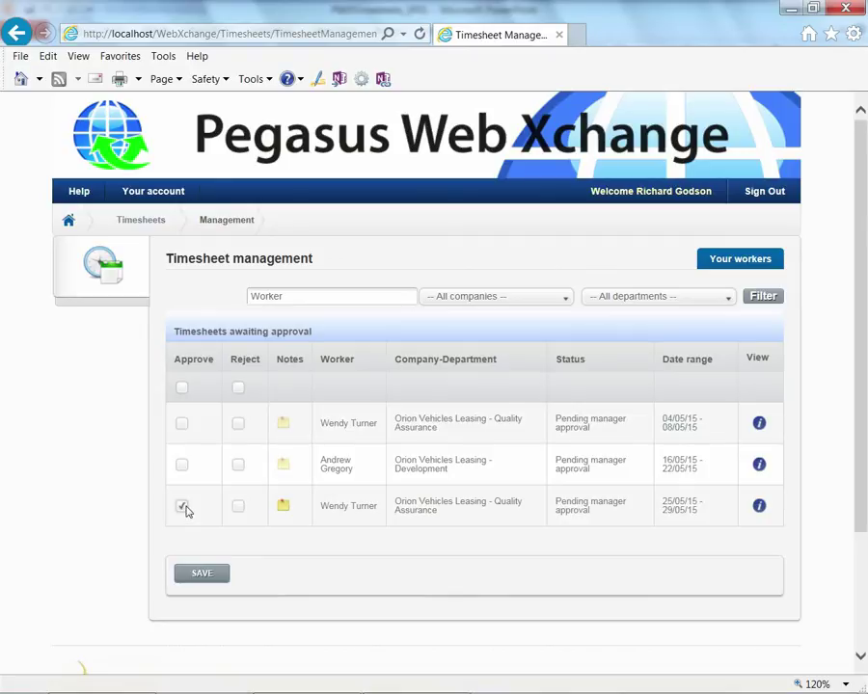
click(204, 574)
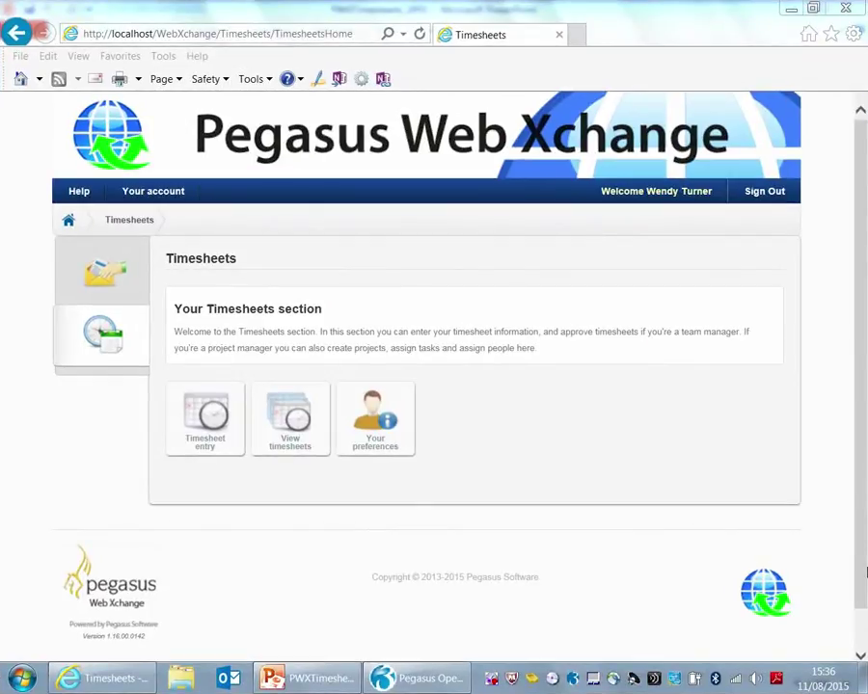
click(296, 417)
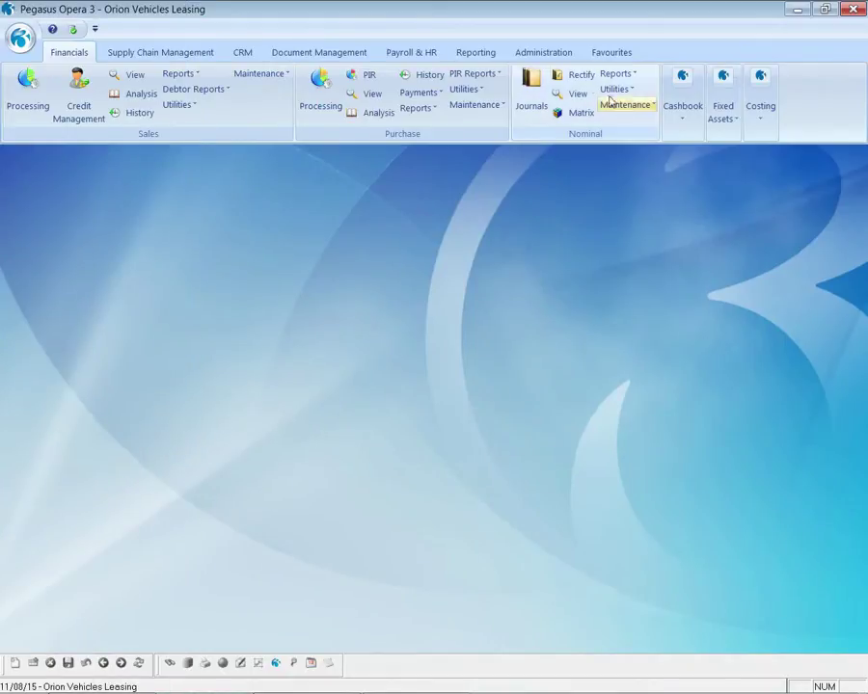
- Switch to Pegasus Opera 3, open the PWX Centre and review its services and data to import, overall and for the company
click(540, 52)
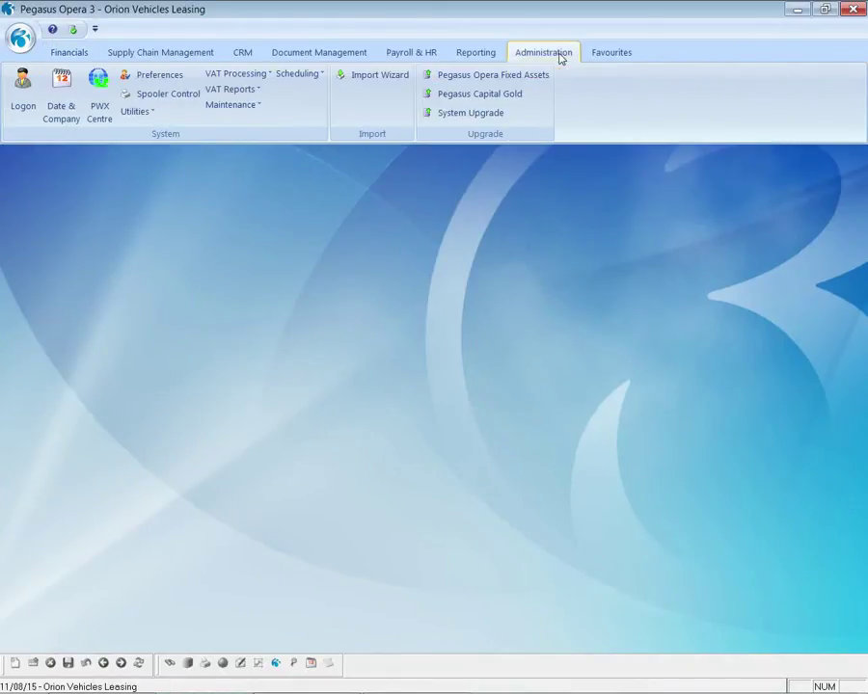
click(99, 94)
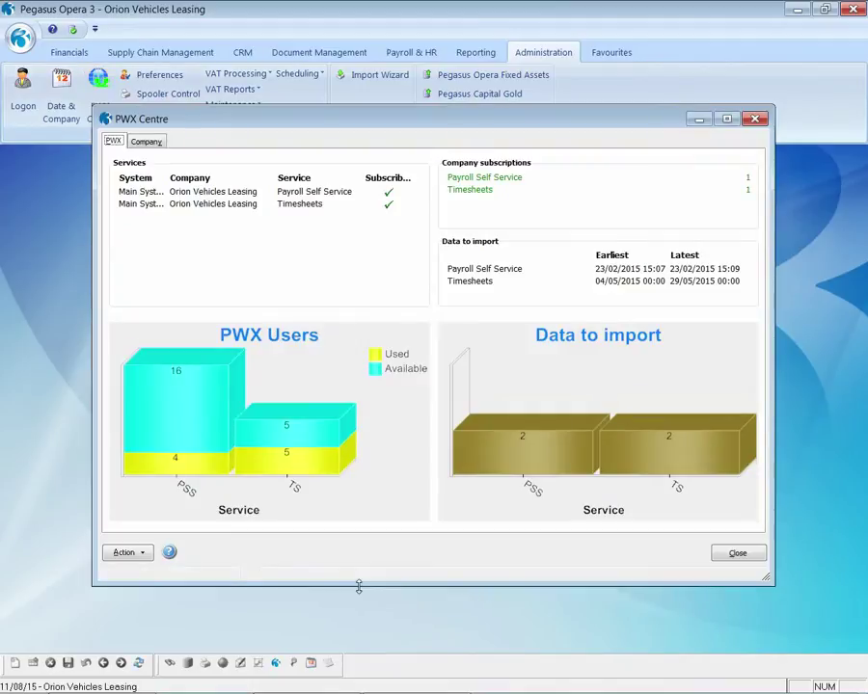
mouse_move(654, 466)
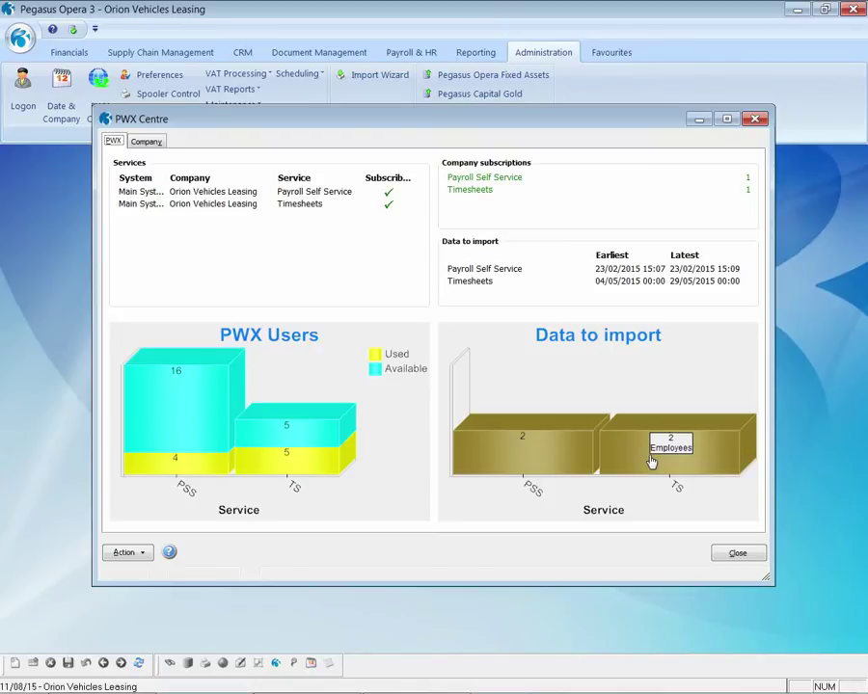
click(145, 141)
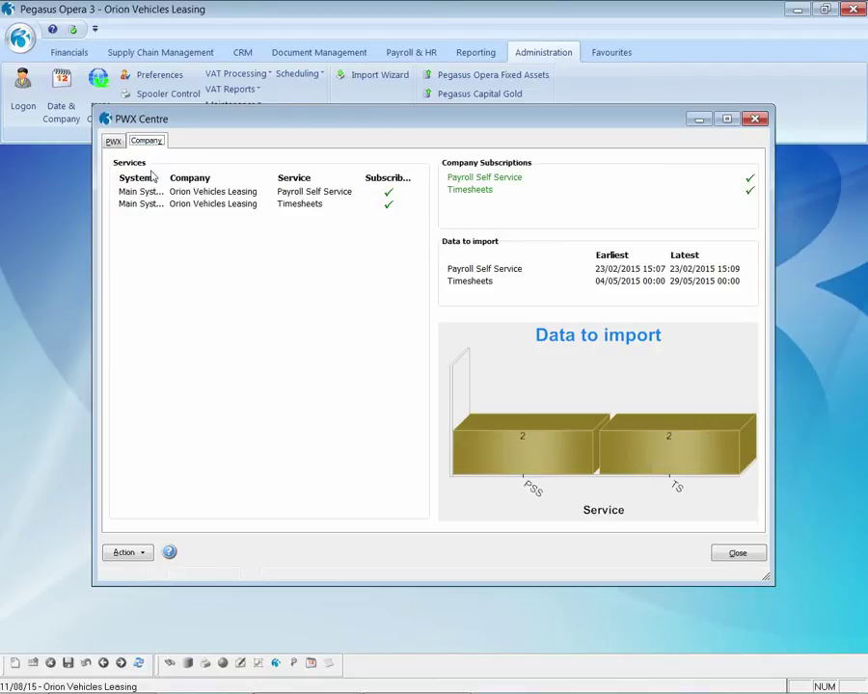
- Start a timesheet import for the Monthly group up to 11/08/2015, covering PWX departments BA to TEST
click(132, 559)
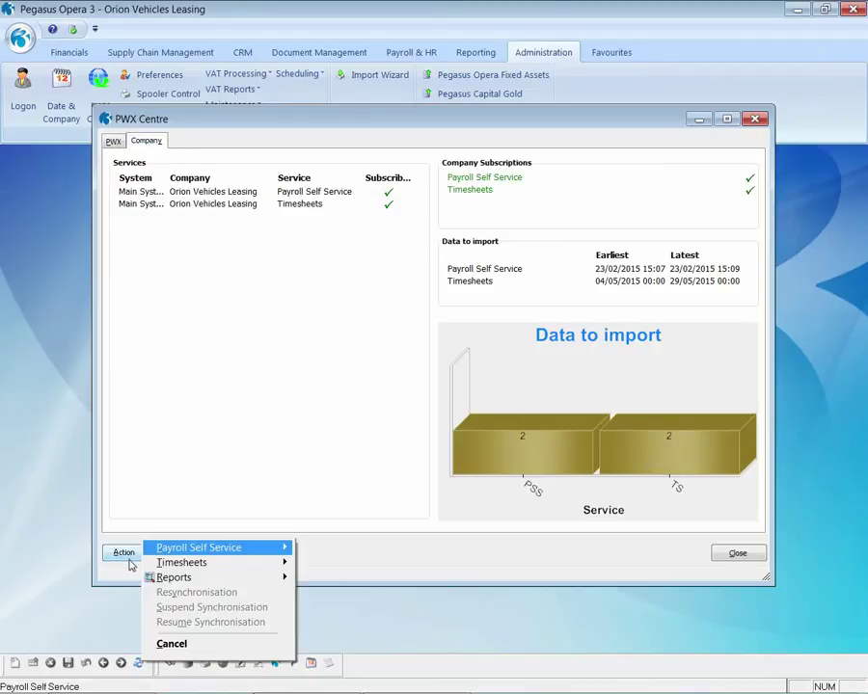
mouse_move(169, 567)
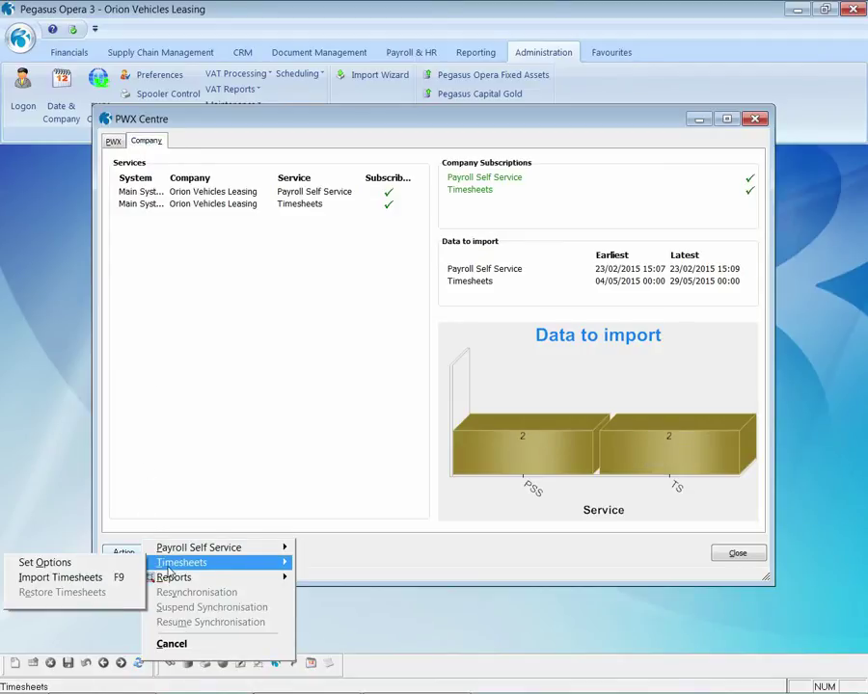
click(120, 578)
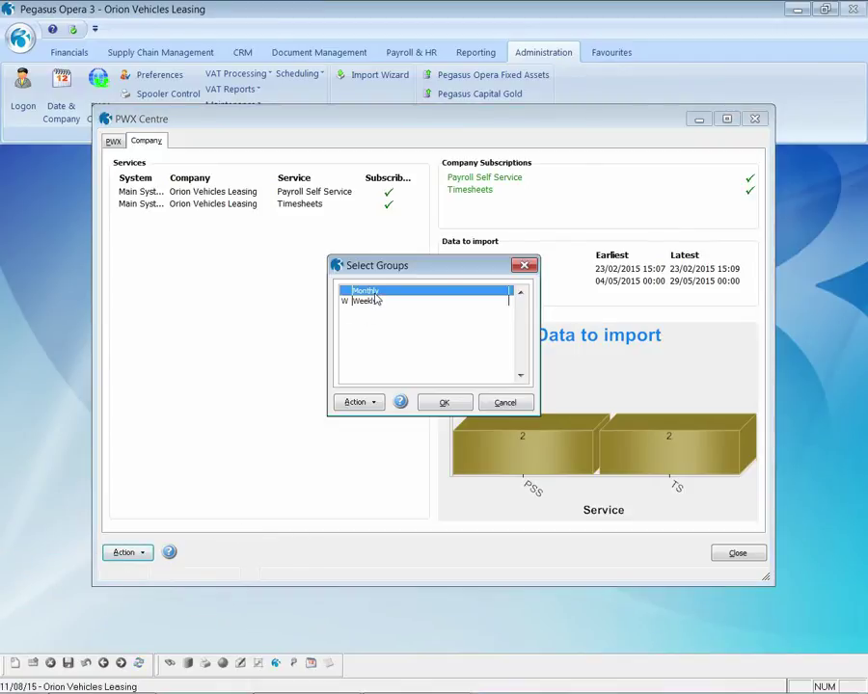
click(442, 402)
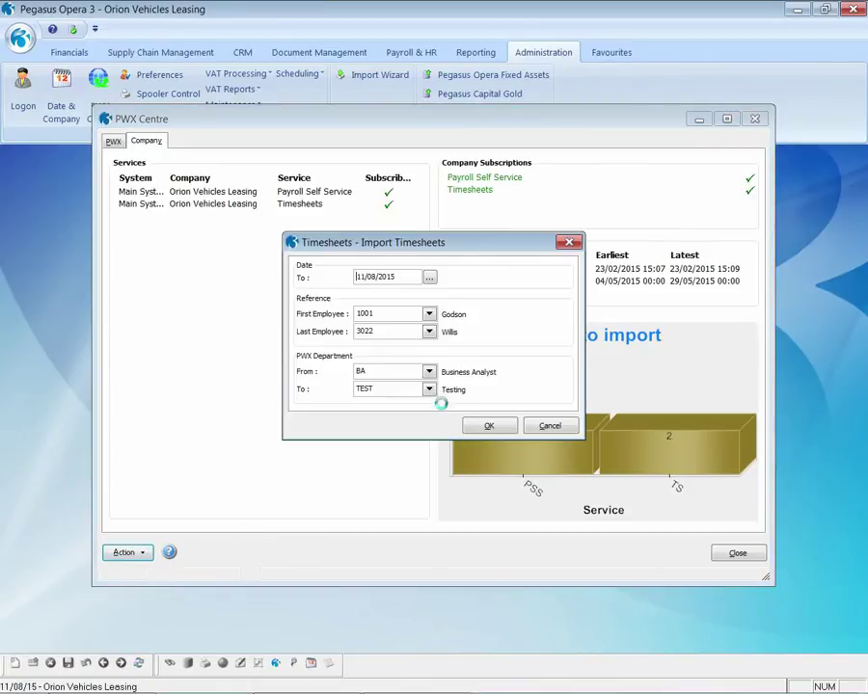
click(492, 427)
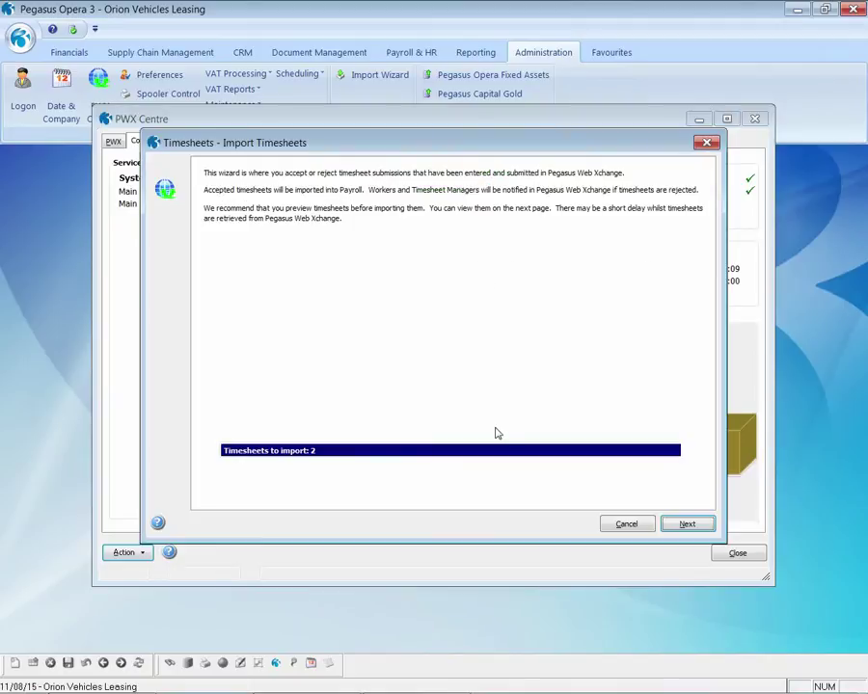
- Continue the import with a preview, publish the PWX Import Timesheets Preview report to screen, review it and close it
click(684, 525)
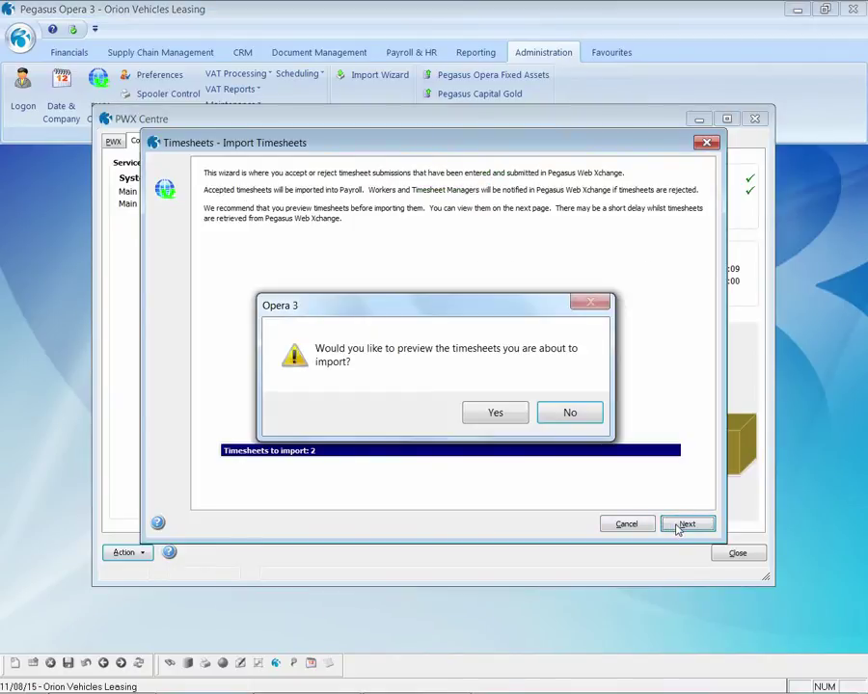
click(495, 413)
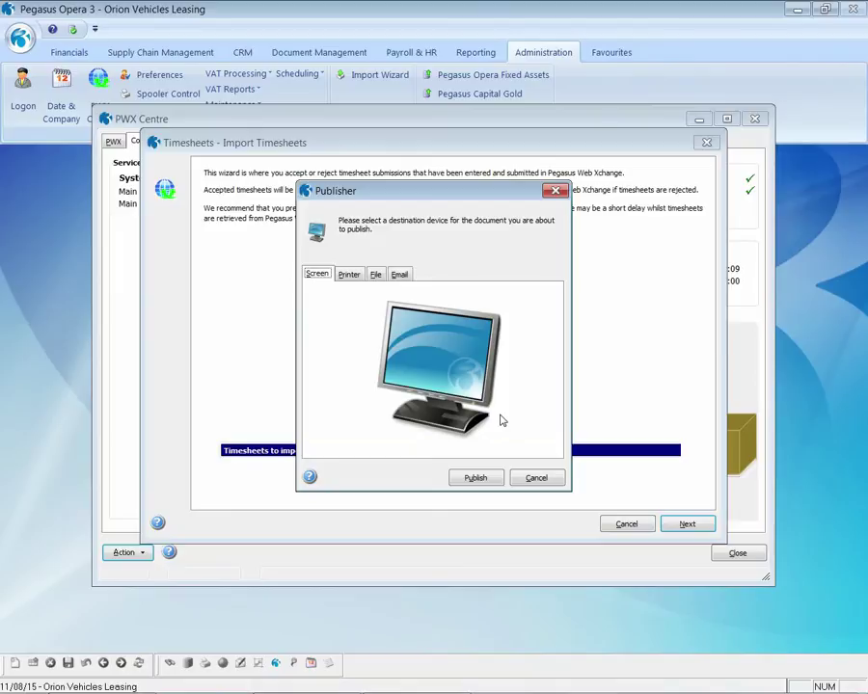
click(486, 479)
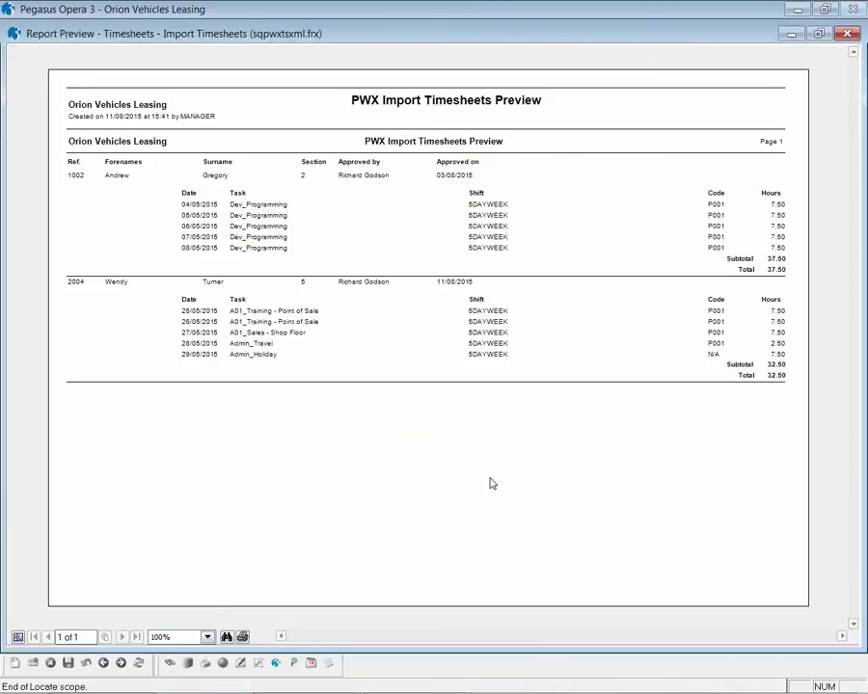
click(847, 34)
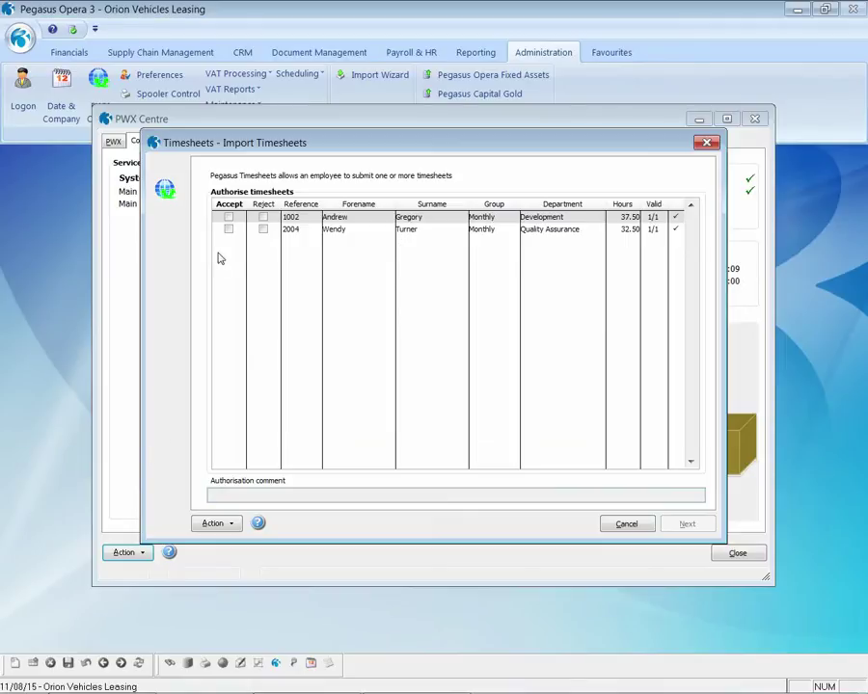
- Examine the further detail of the Development department worker's timesheet awaiting authorisation, and close it
click(218, 524)
click(260, 565)
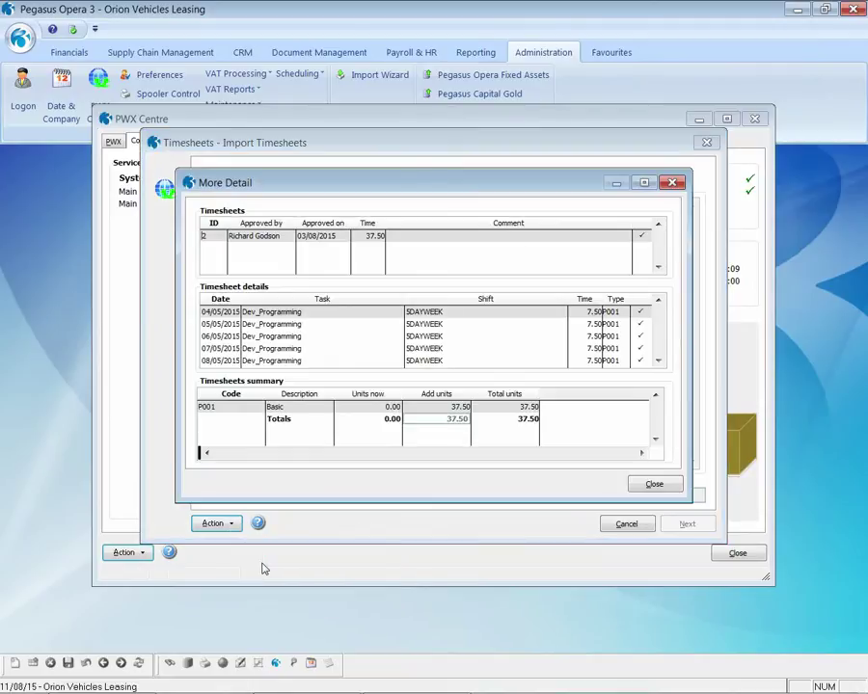
click(653, 485)
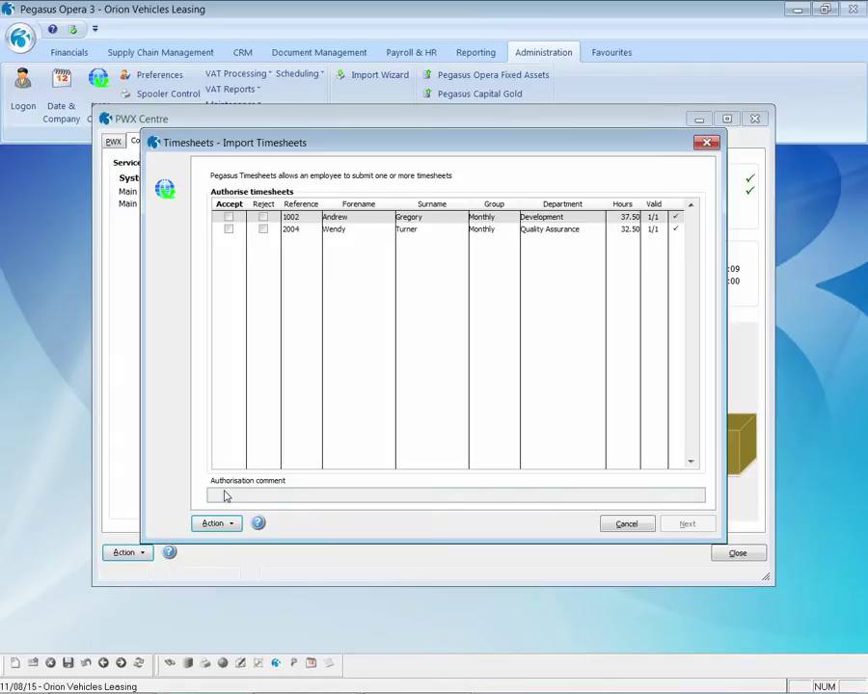
- Accept only the Quality Assurance worker's timesheet and run the import into payroll
click(228, 231)
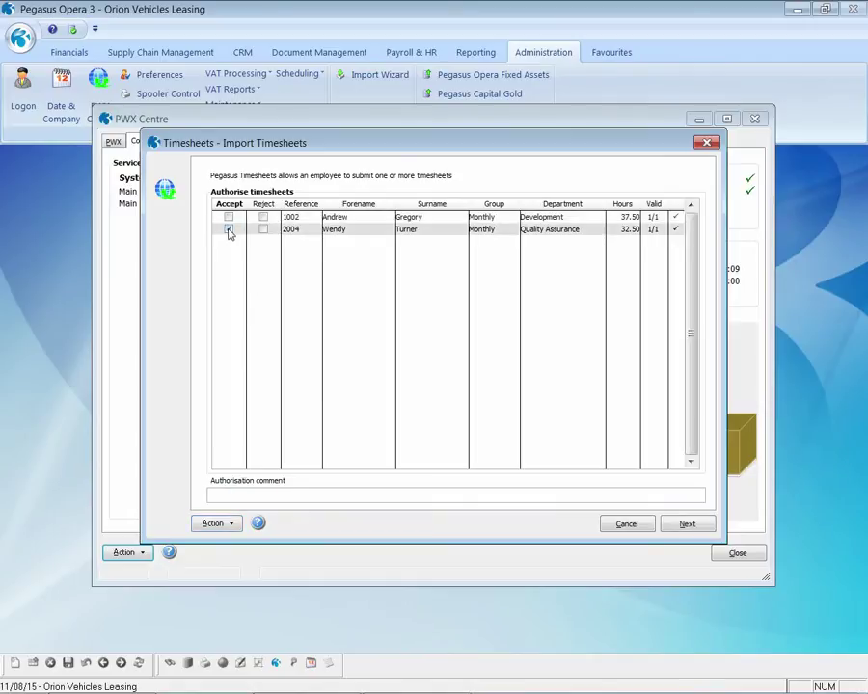
click(678, 523)
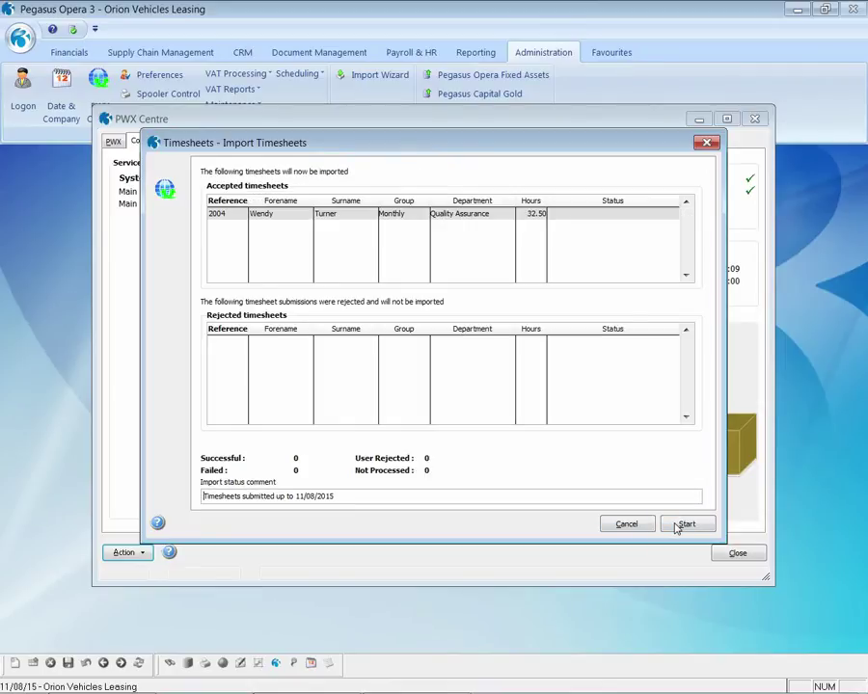
click(680, 524)
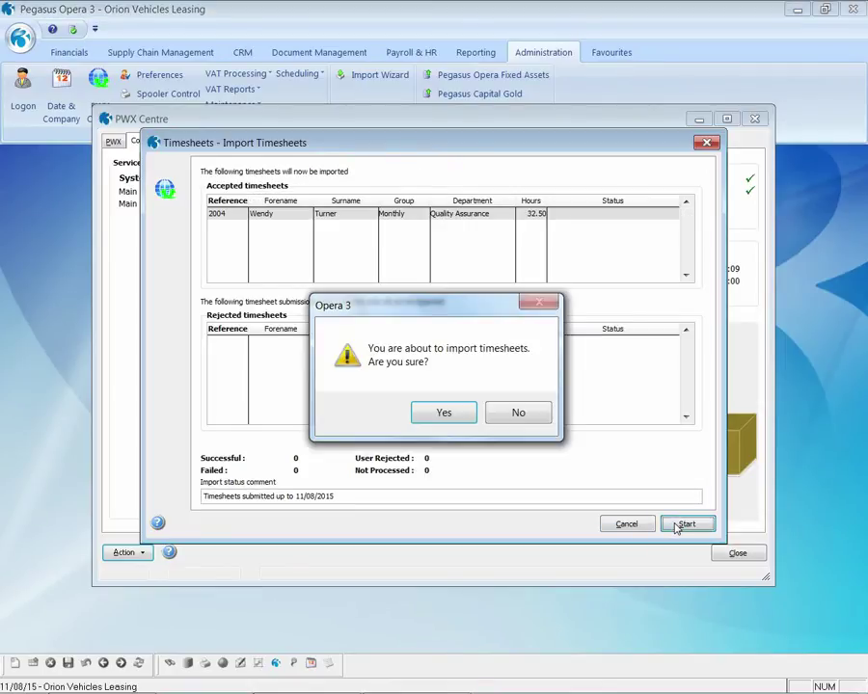
click(469, 415)
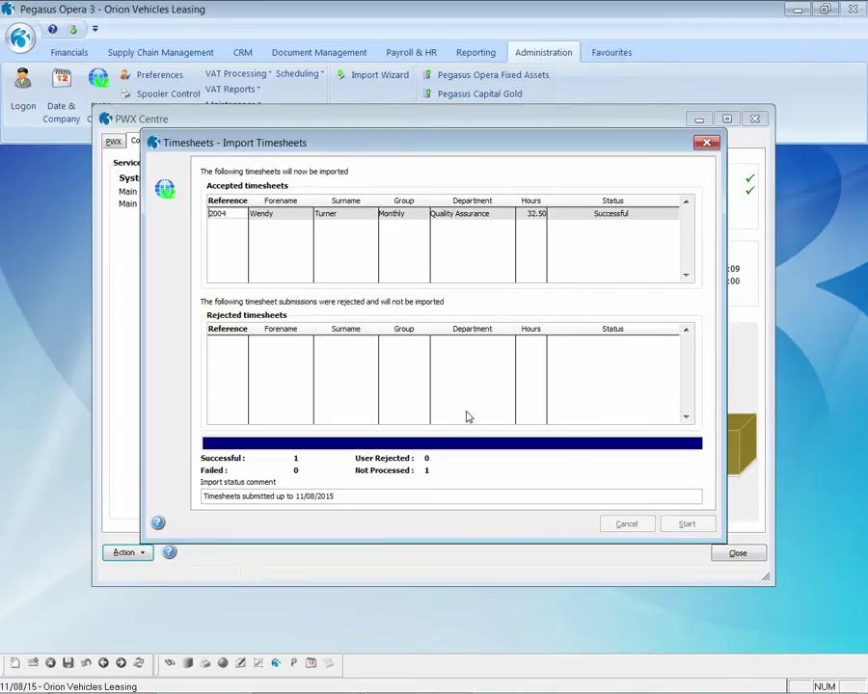
- Publish the PWX Timesheet Submission Audit report to screen, close it and finish the import wizard
click(491, 479)
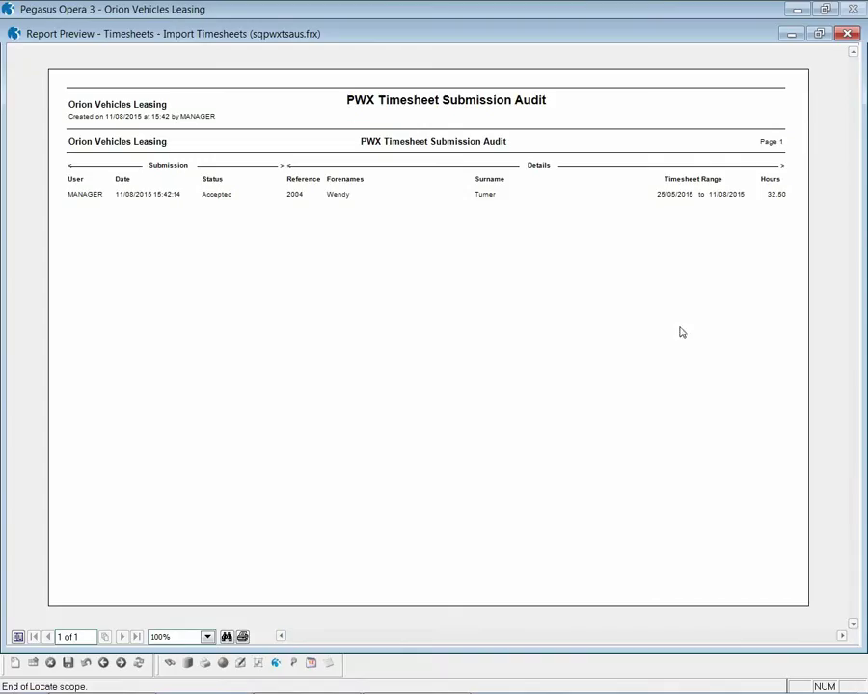
click(846, 33)
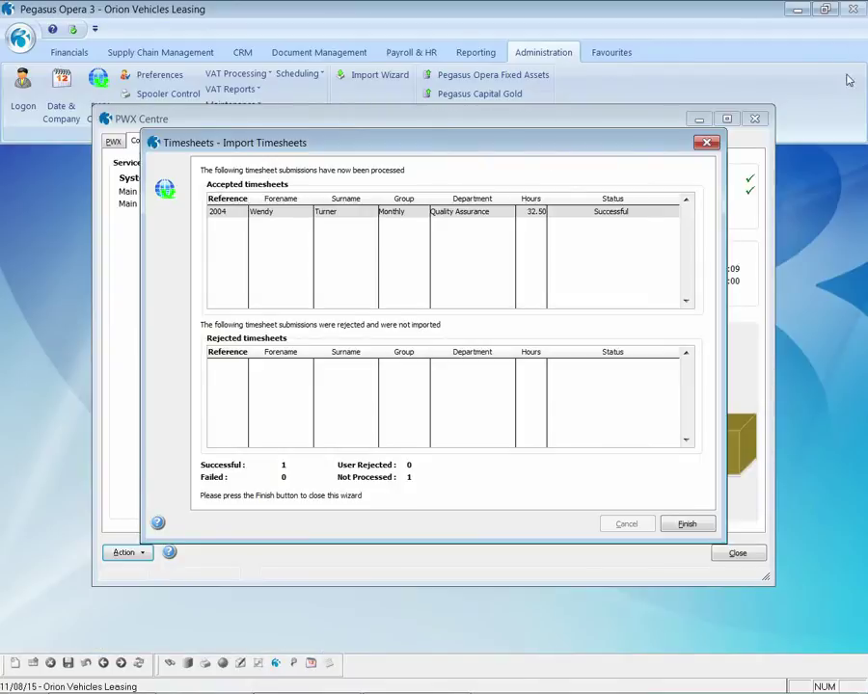
click(690, 522)
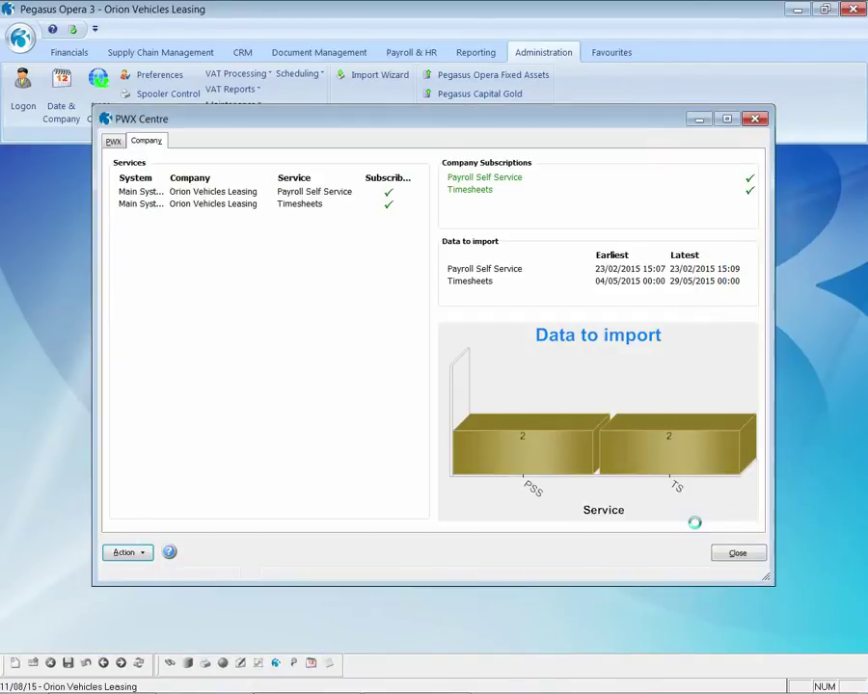
- Switch to Pegasus Web Xchange and check the status of the worker's 25/05/2015 - 29/05/2015 timesheet
mouse_move(681, 464)
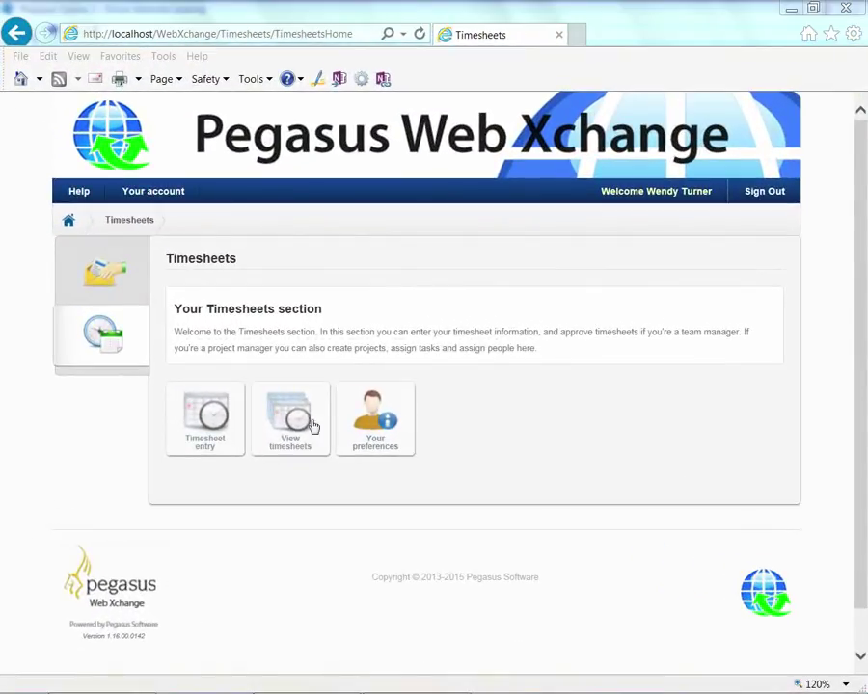
click(292, 416)
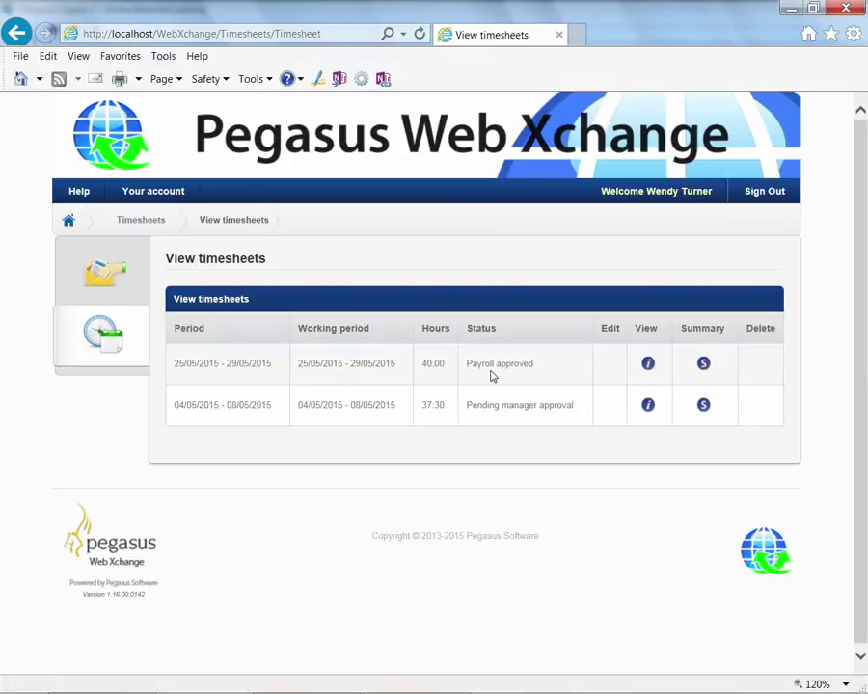
key(alt+Left)
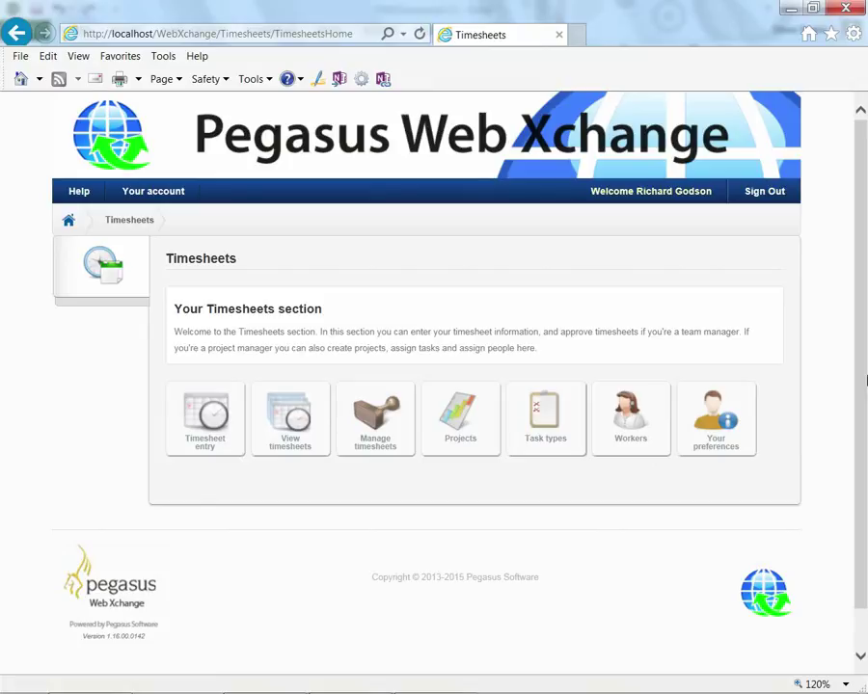
- Open the project activity enquiry as the manager, keeping live projects and all task types selected
click(467, 439)
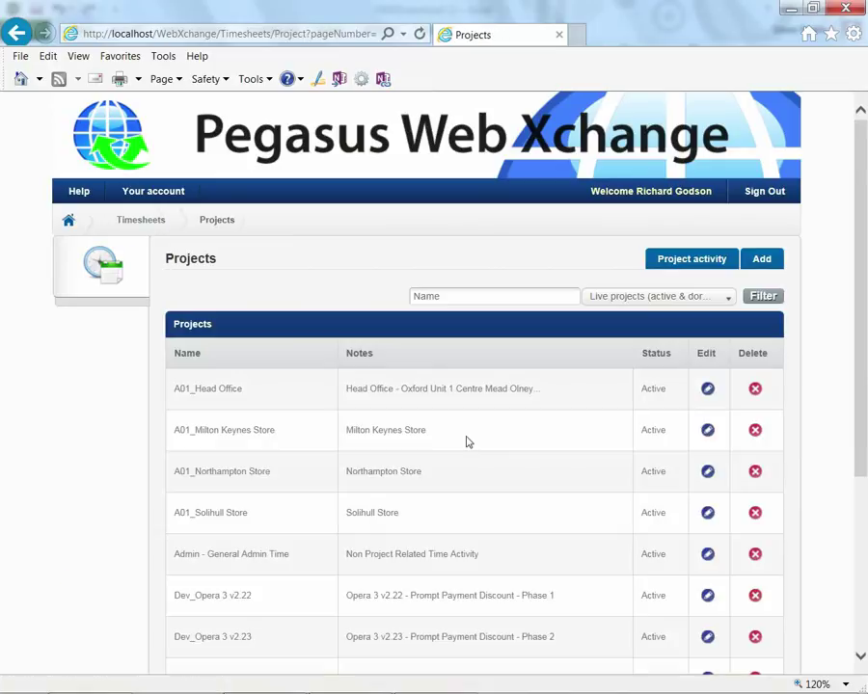
click(680, 263)
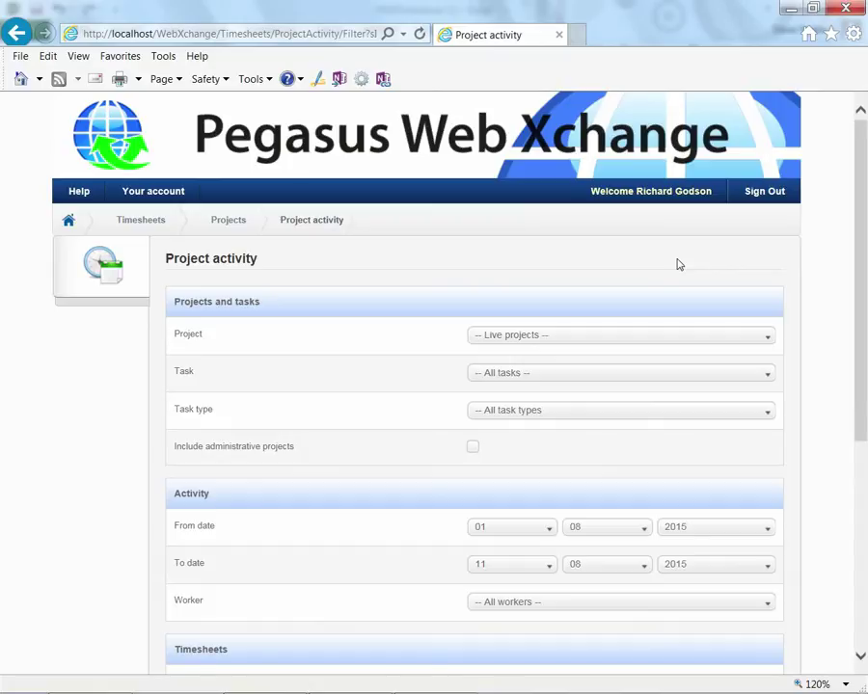
click(770, 343)
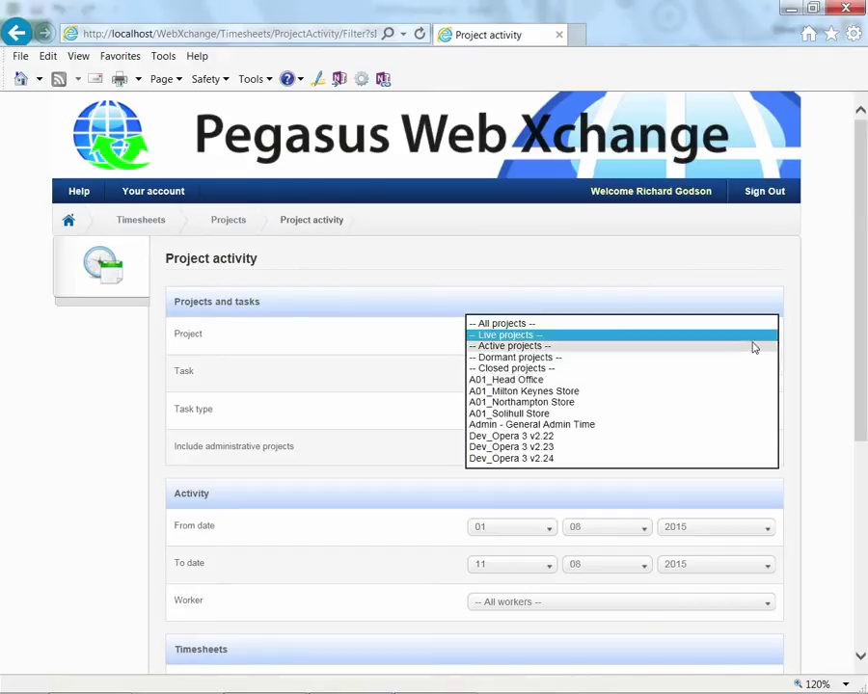
click(753, 339)
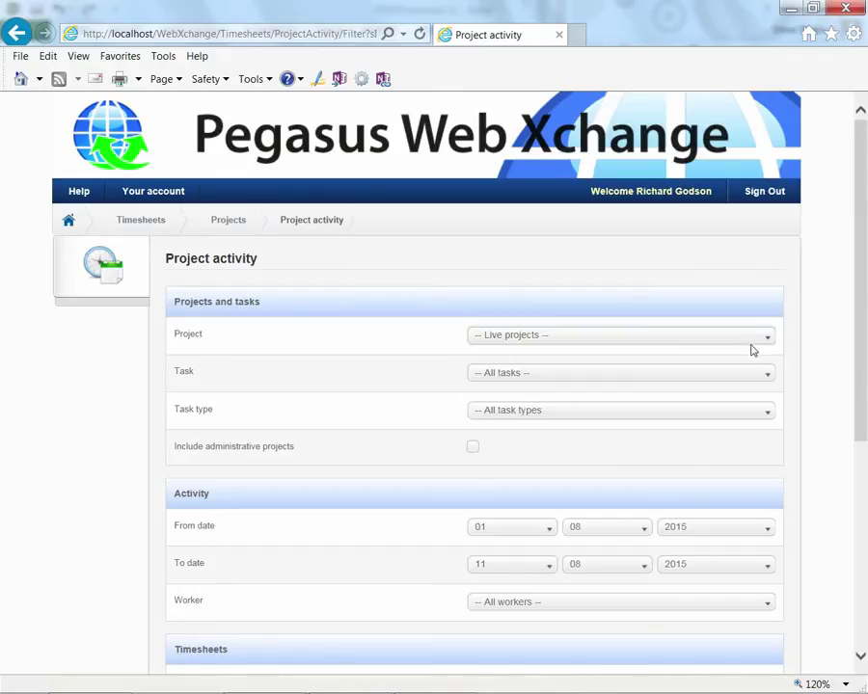
click(767, 413)
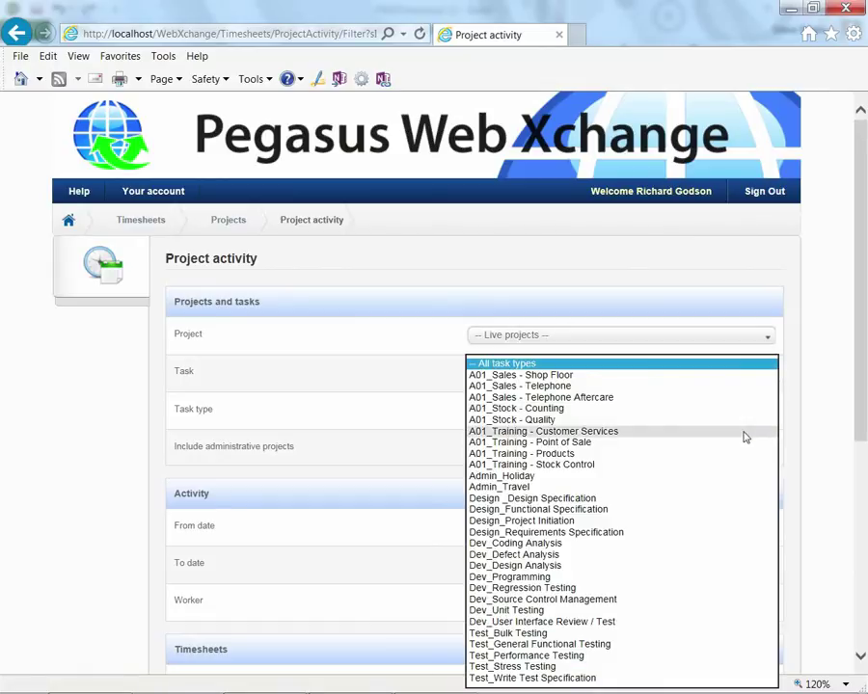
click(756, 364)
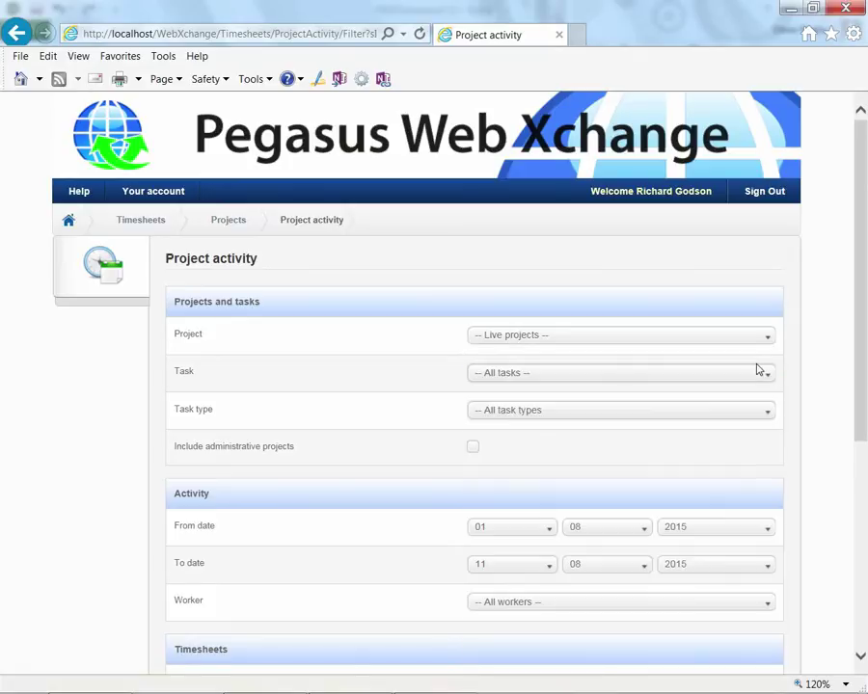
- Set the year of the activity's from date to 2014 and keep all workers included
click(767, 531)
click(766, 541)
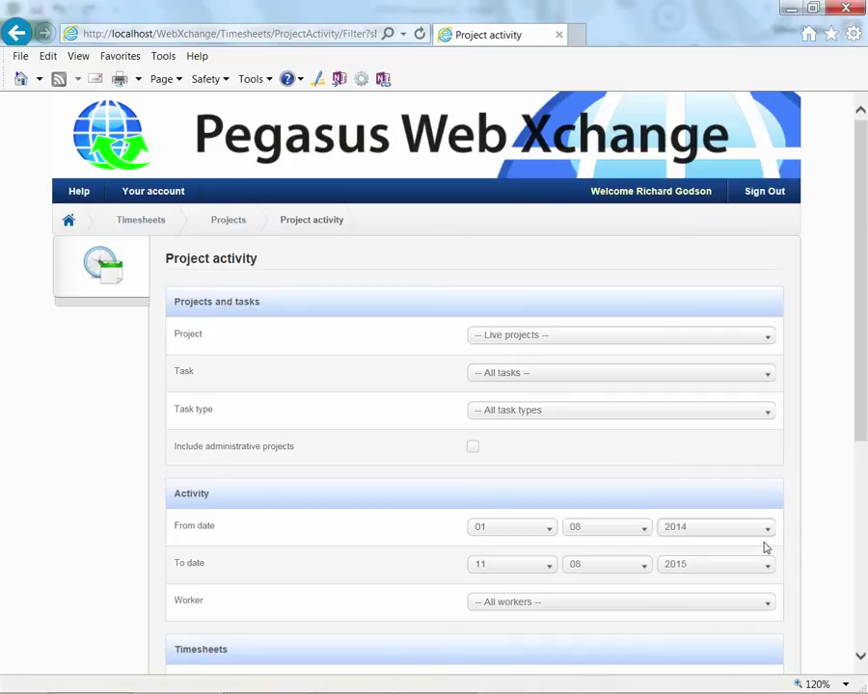
scroll(764, 547, down, 1)
scroll(761, 548, down, 3)
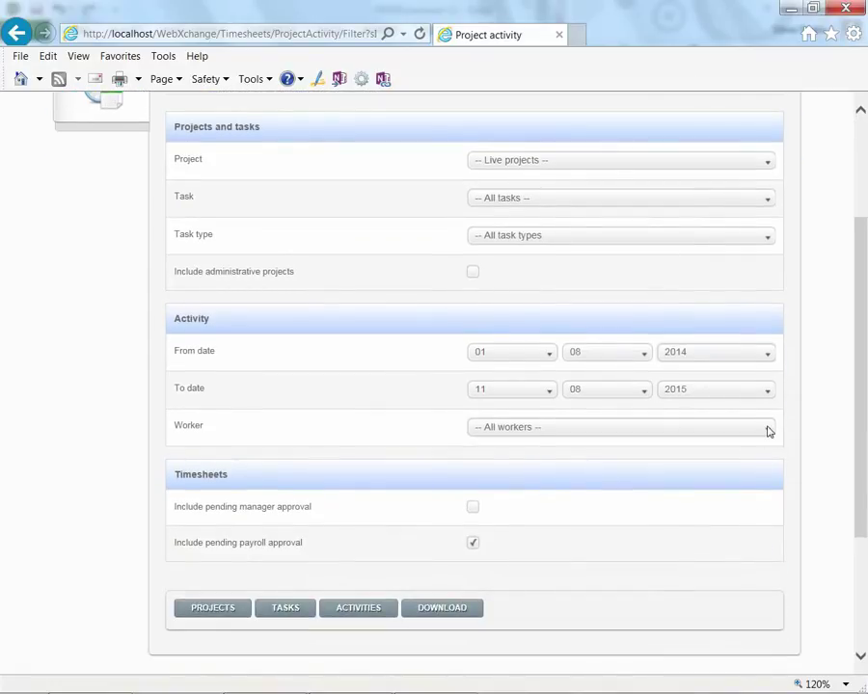
click(767, 430)
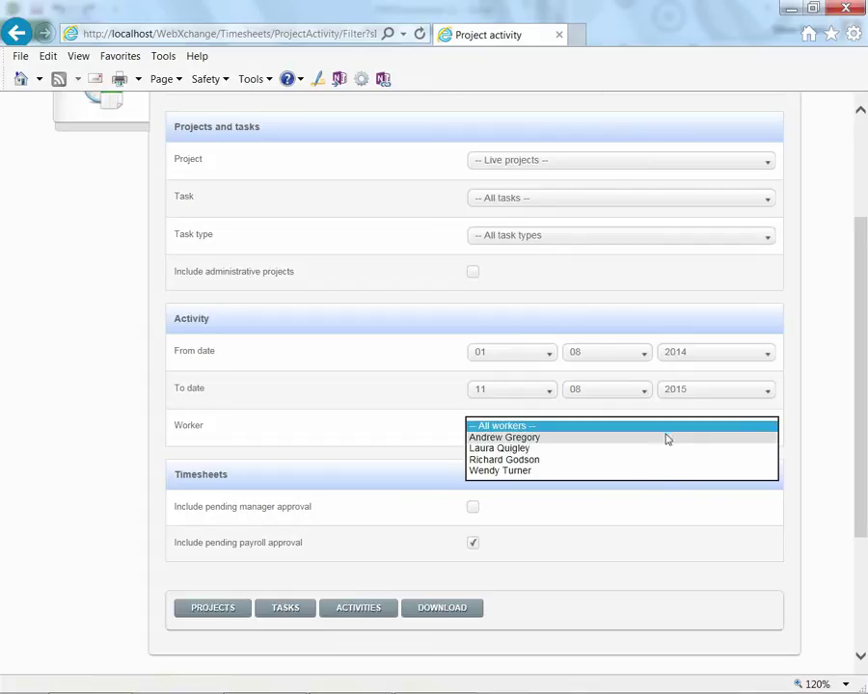
click(573, 483)
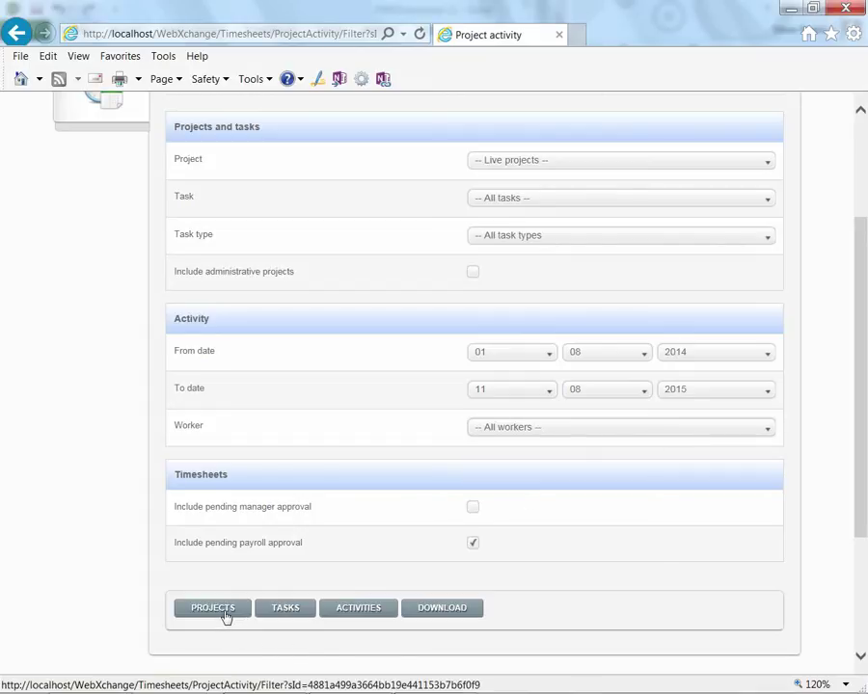
- Drill down from the project summary to A01_Head Office's Training - Point of Sale activities, filtered by the listed worker and 25/05/2015
click(223, 617)
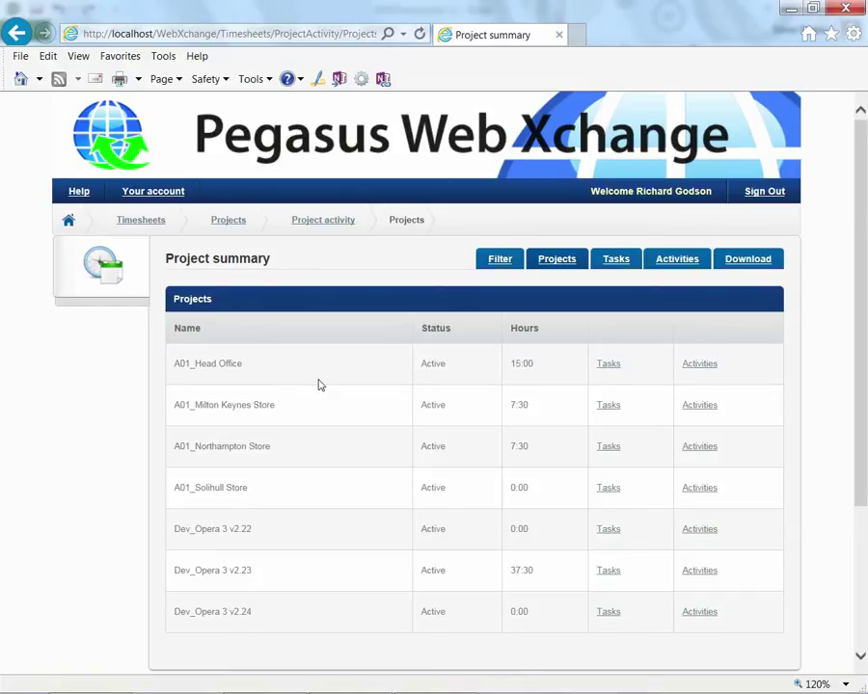
click(606, 372)
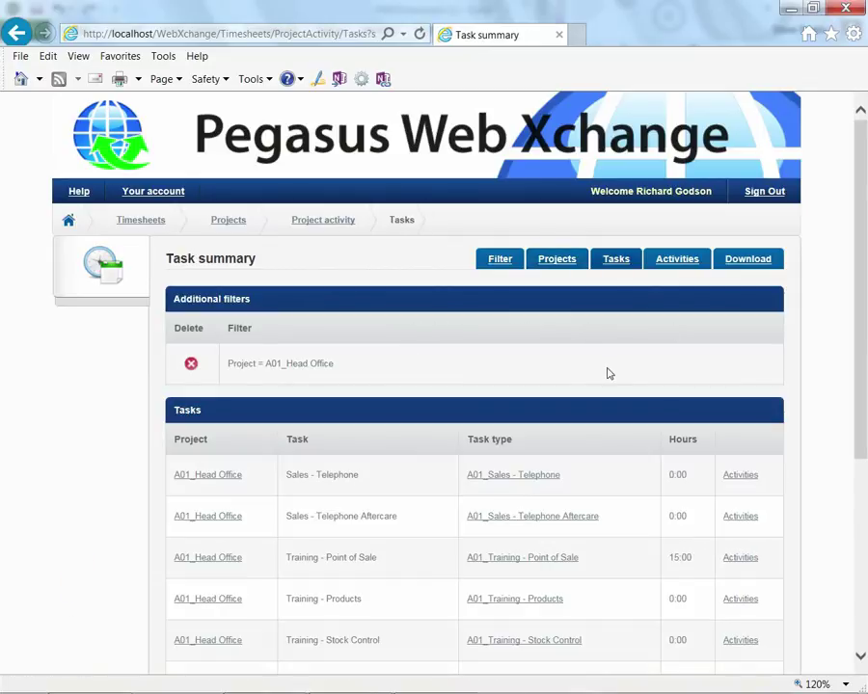
scroll(651, 507, down, 3)
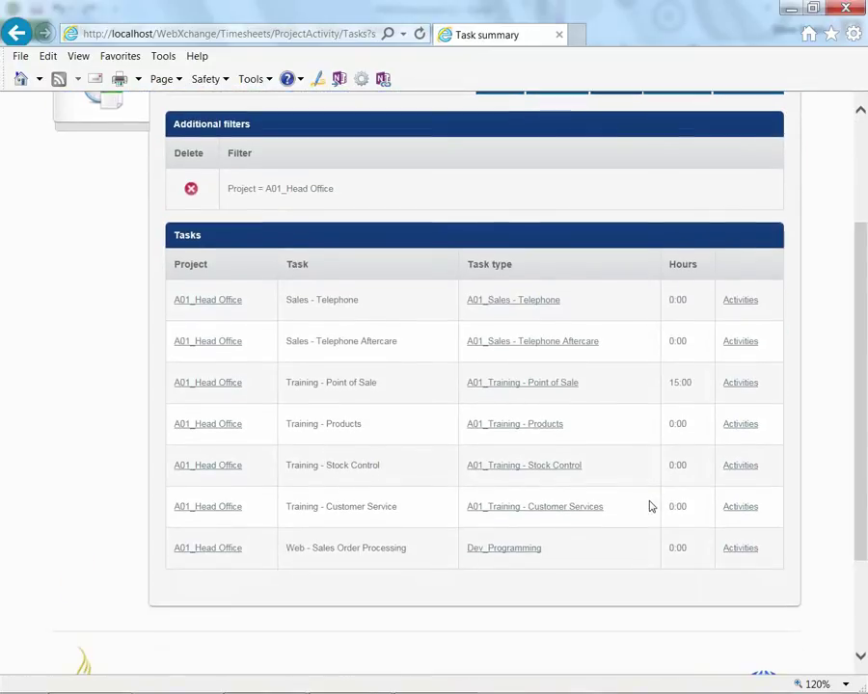
click(733, 385)
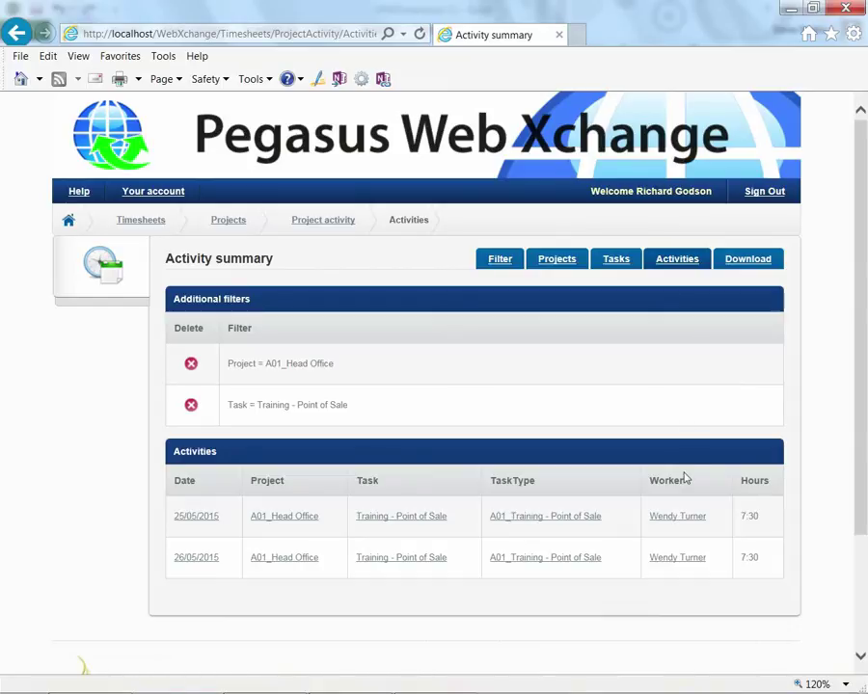
click(680, 518)
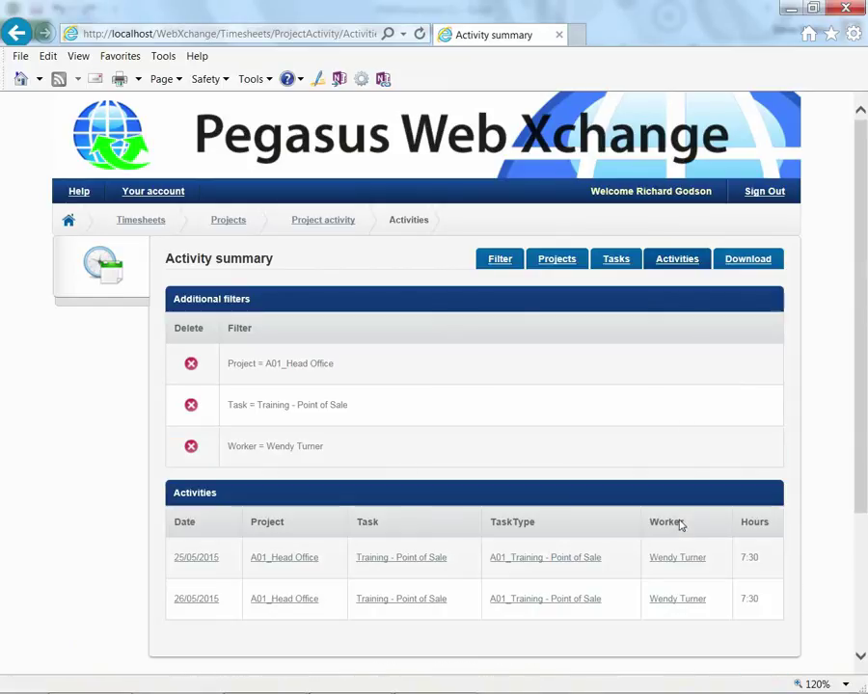
click(195, 559)
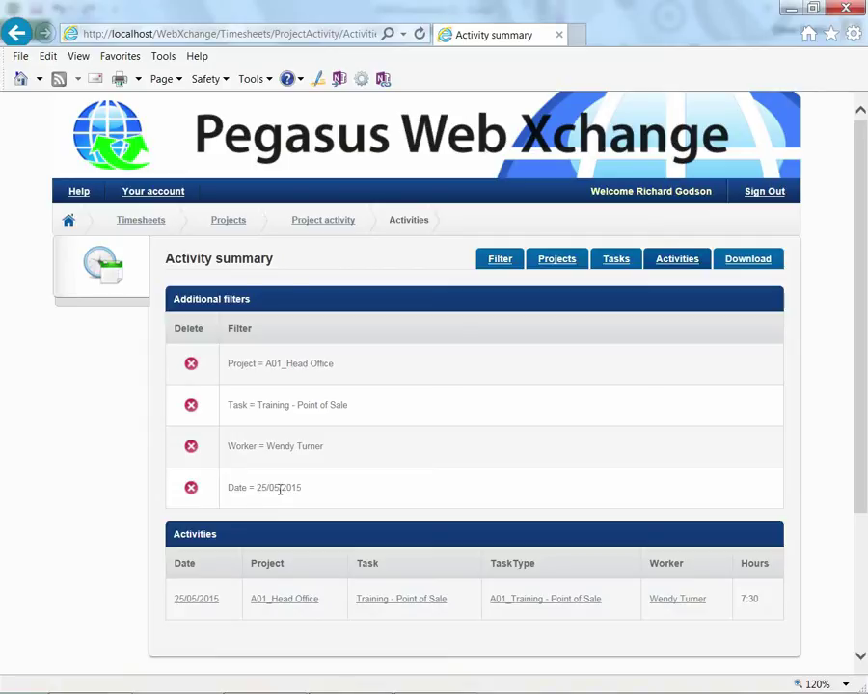
- Remove the date, task and project filters from the activity summary, keeping only the worker filter
click(191, 488)
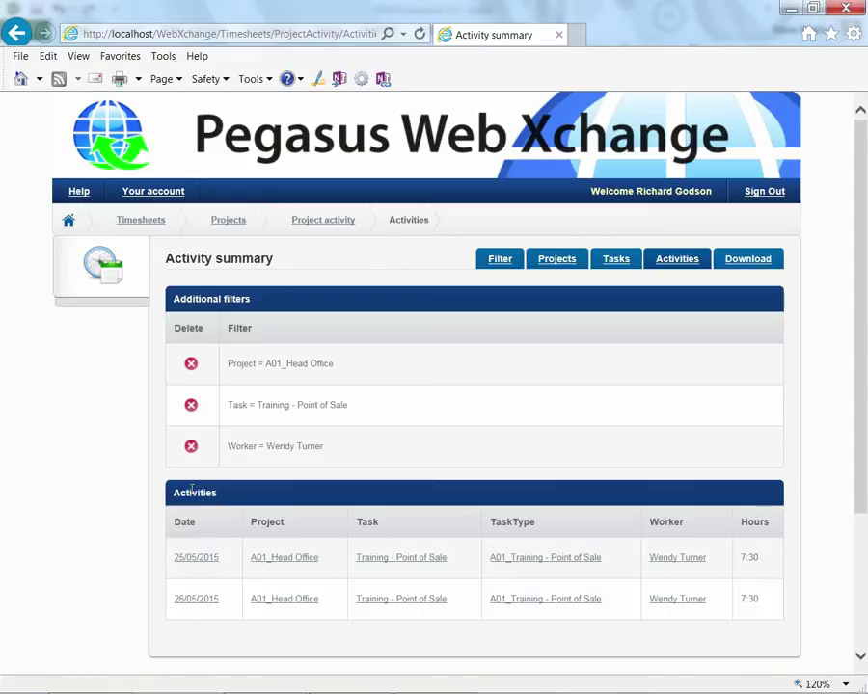
click(192, 406)
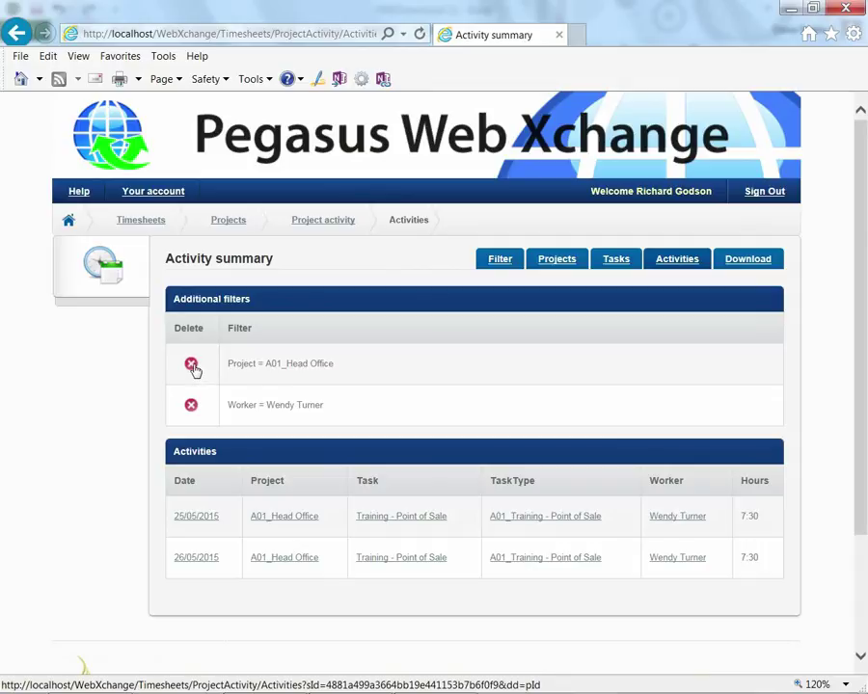
click(192, 365)
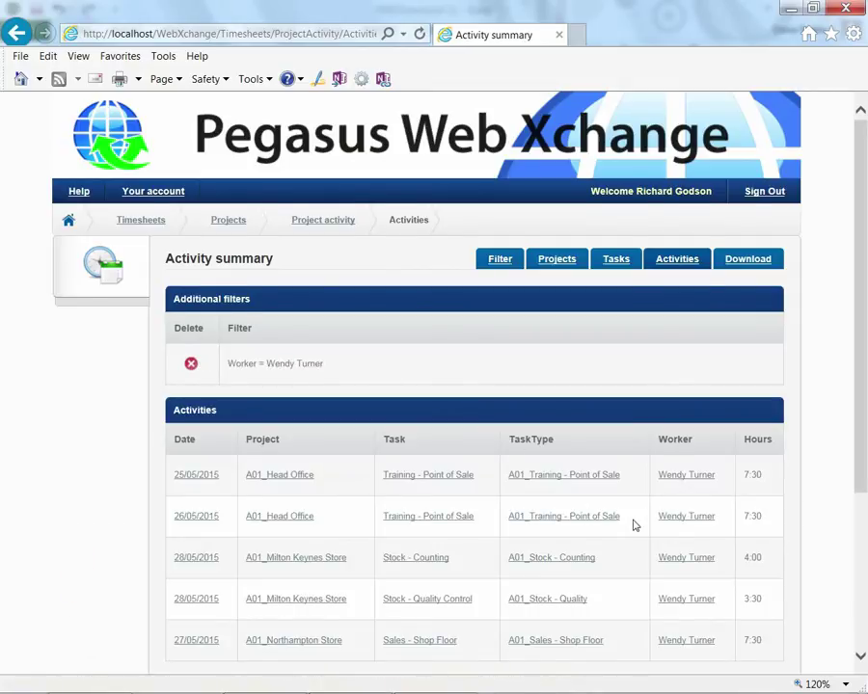
- Download the filtered activities as PWXDownload.csv and open the file in Excel
scroll(633, 524, down, 1)
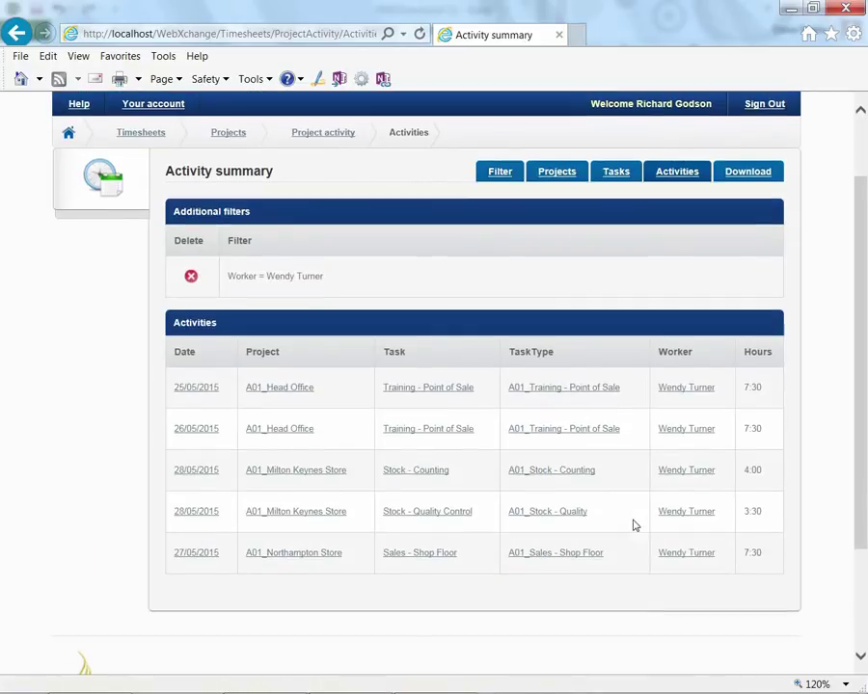
click(745, 174)
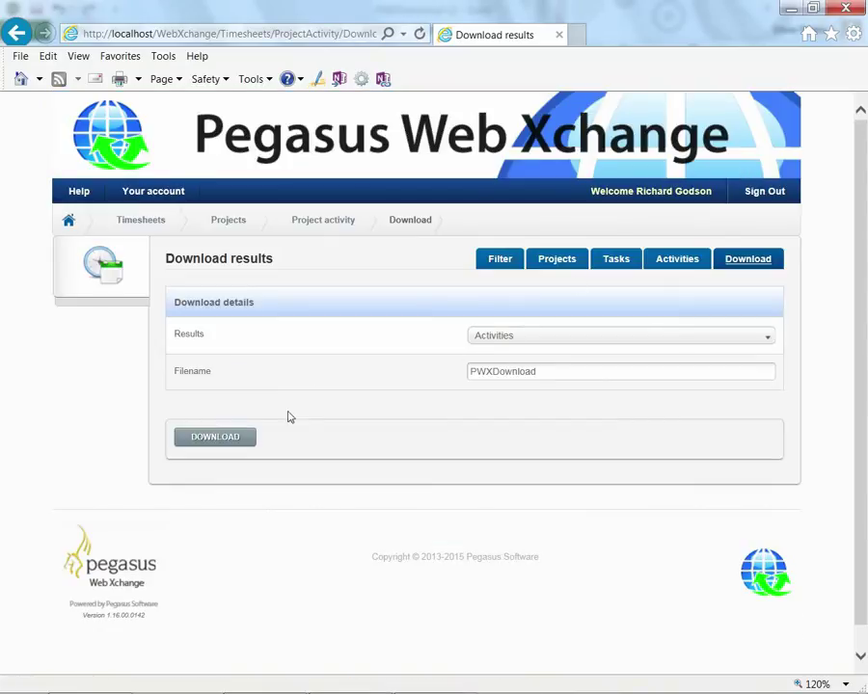
click(230, 438)
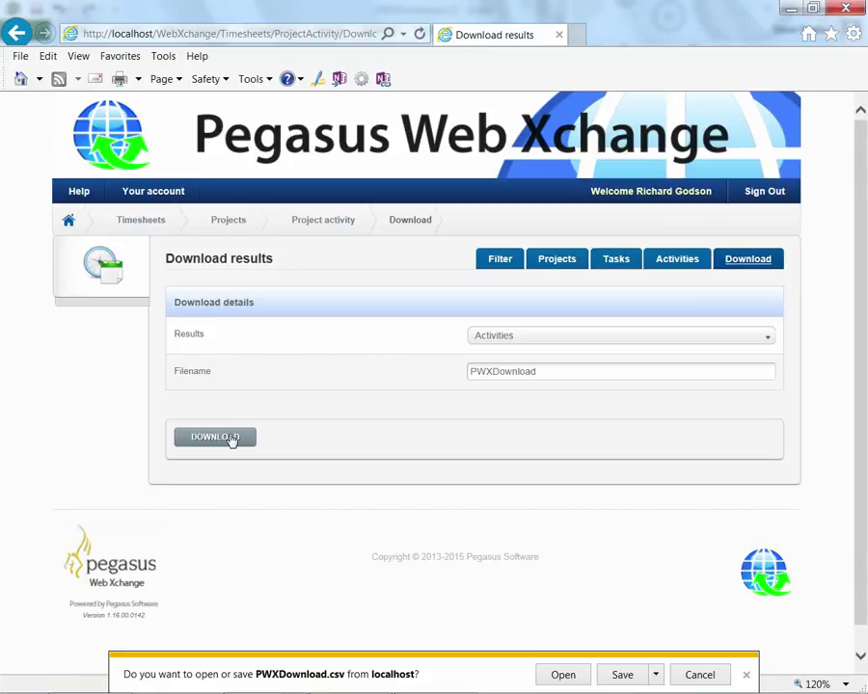
click(554, 674)
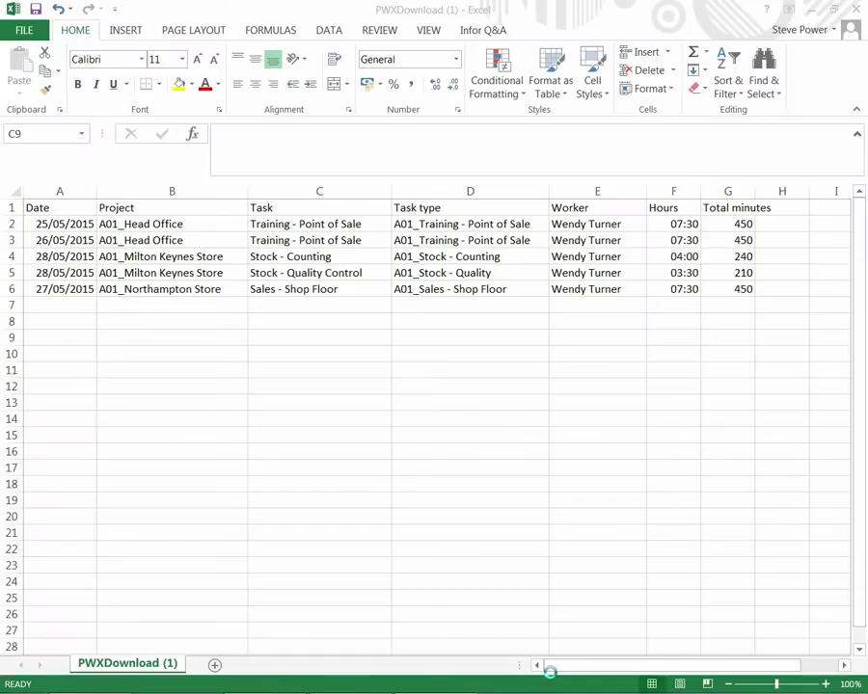